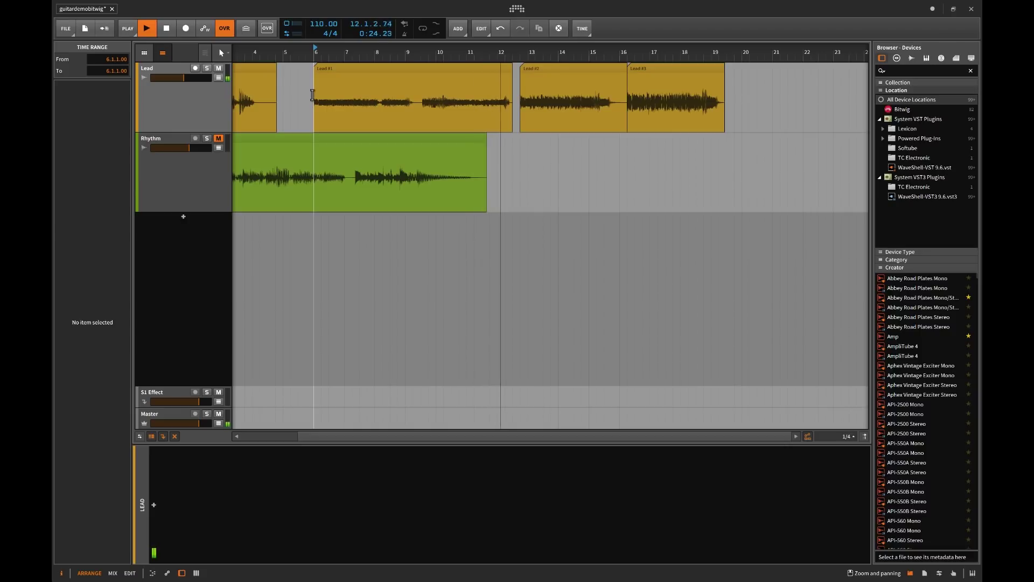
- Audition the last two Lead clips from position 12.4.1 and stop playback
key("space")
left_click(520, 104)
scroll(518, 104, "up", 5)
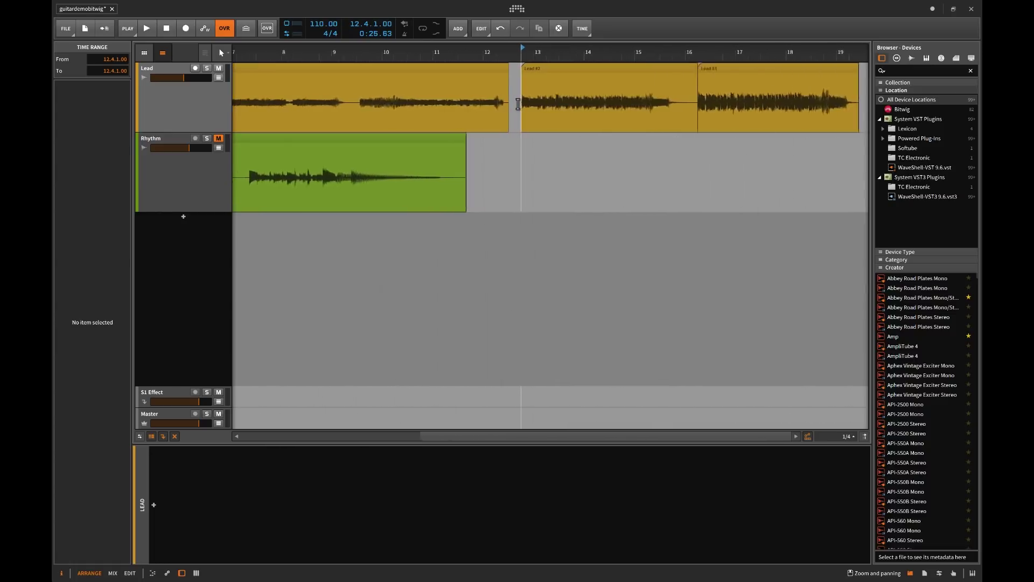
scroll(518, 104, "right", 3)
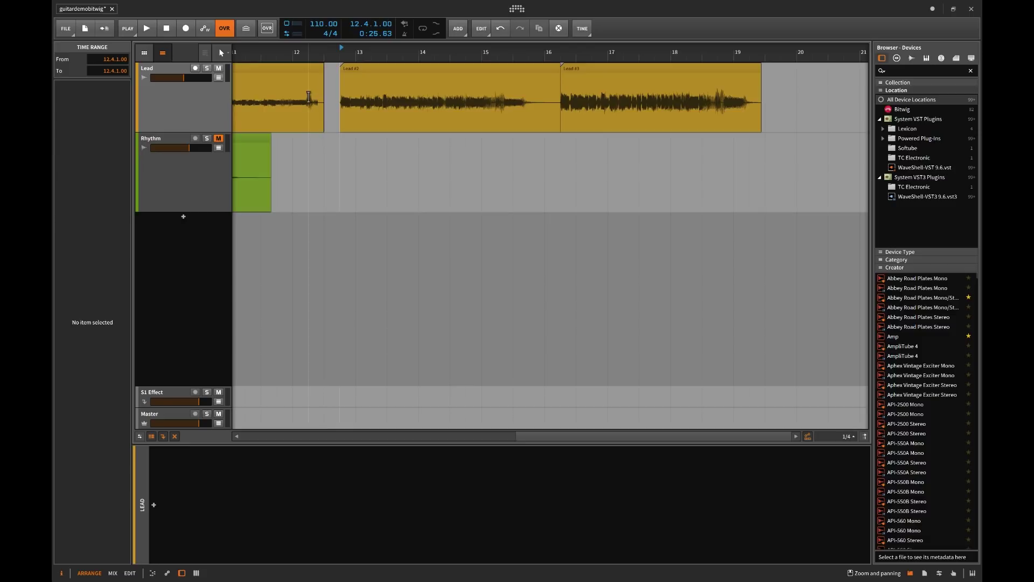
key("space")
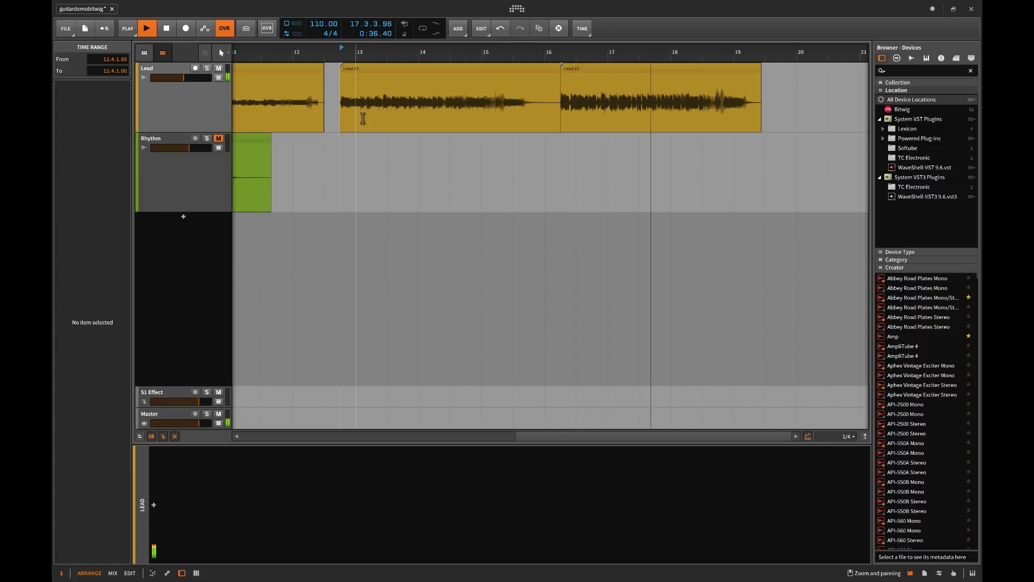
scroll(363, 119, "down", 4)
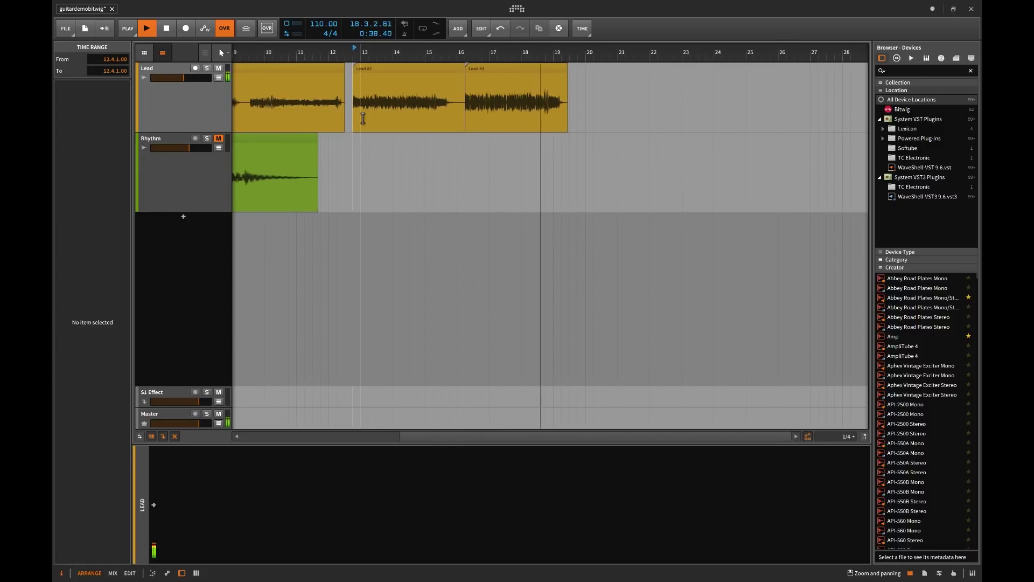
scroll(363, 118, "left", 2)
key("space")
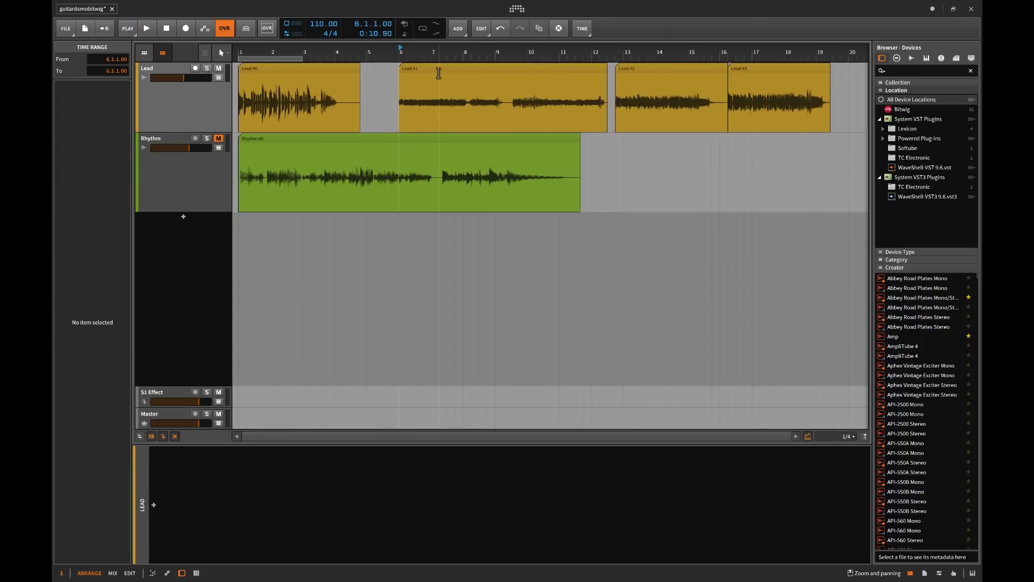
- Delete the last three clips on the Lead track, leaving only the first clip
left_click(439, 69)
left_click(757, 69, "shift")
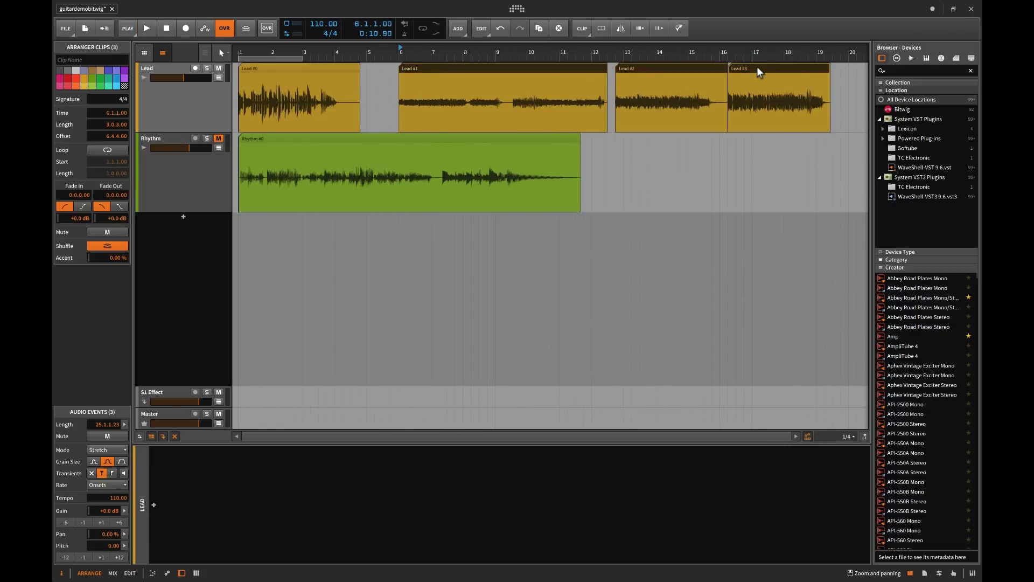
key("Delete")
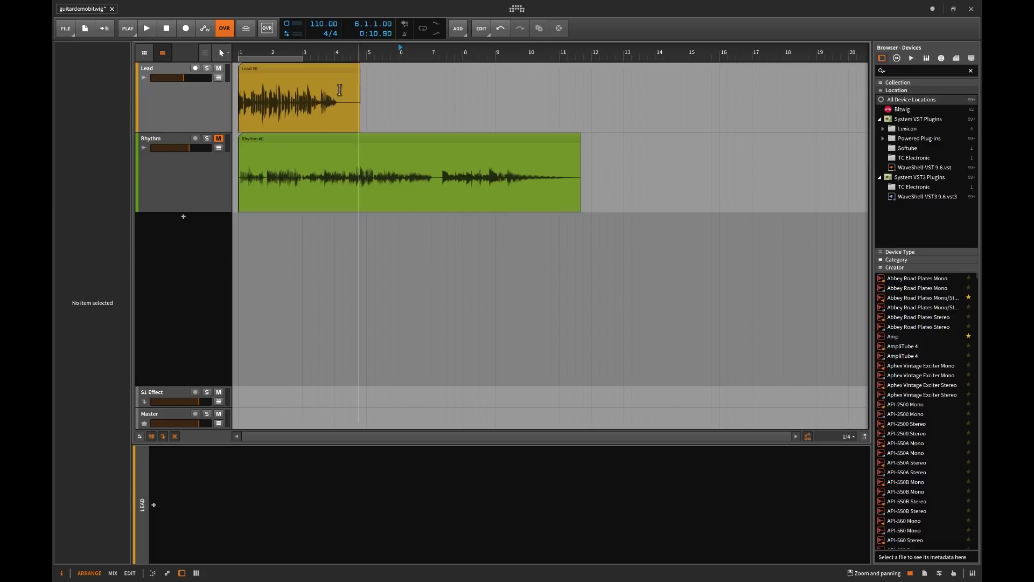
- Audition the remaining Lead clip from the start of the arrangement and stop playback
left_click(236, 83)
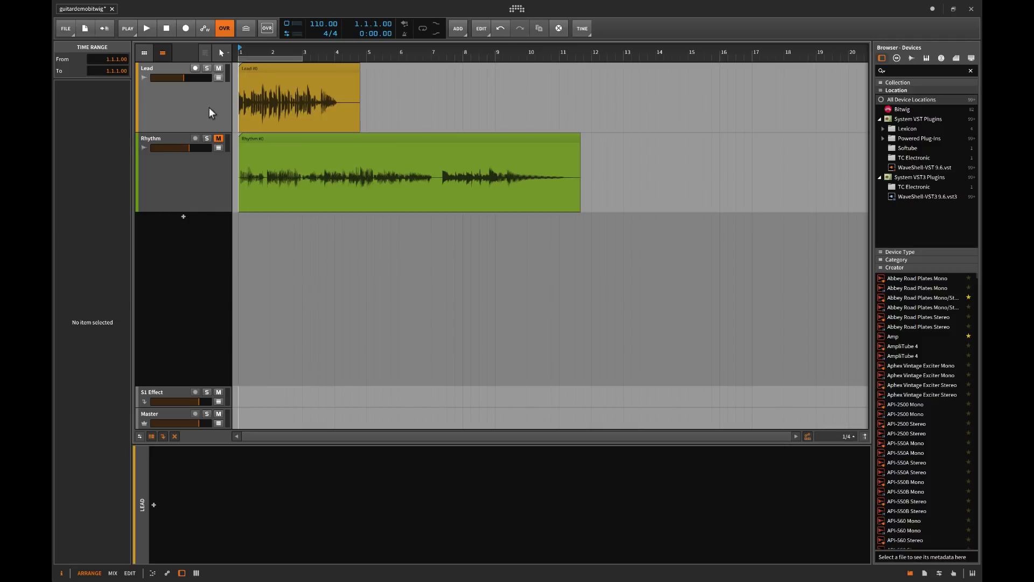
key("space")
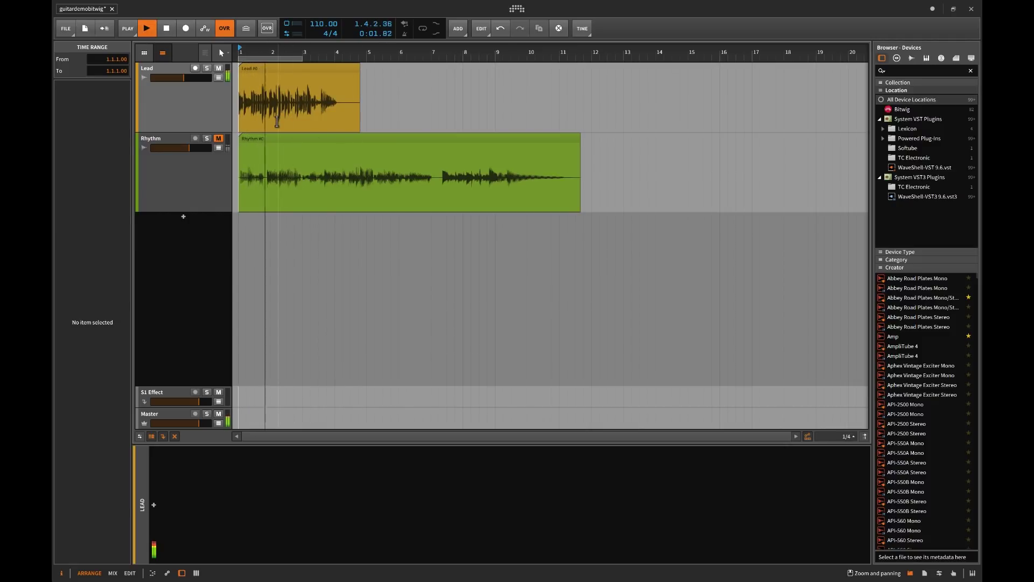
scroll(276, 122, "up", 3)
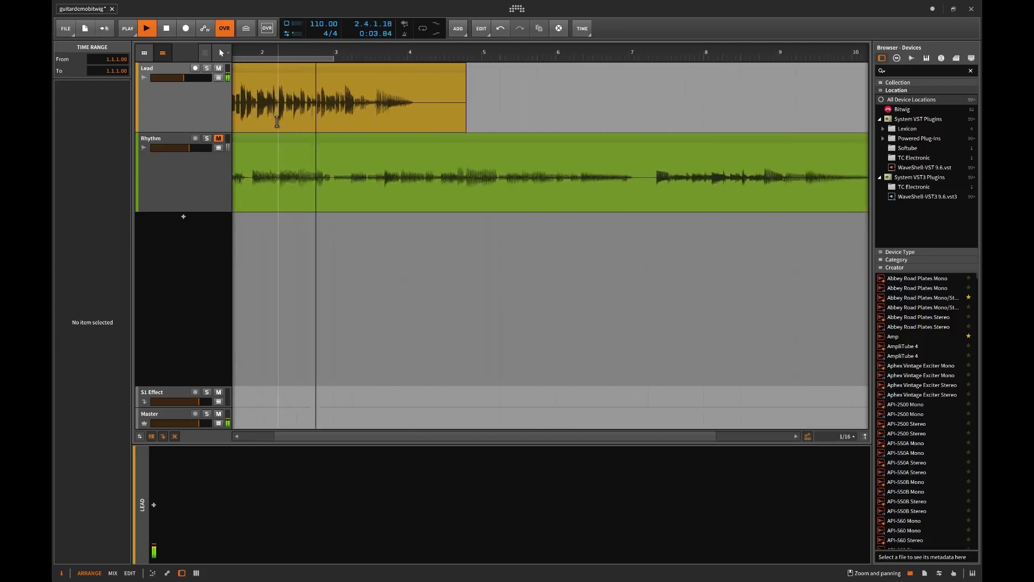
scroll(277, 121, "up", 2)
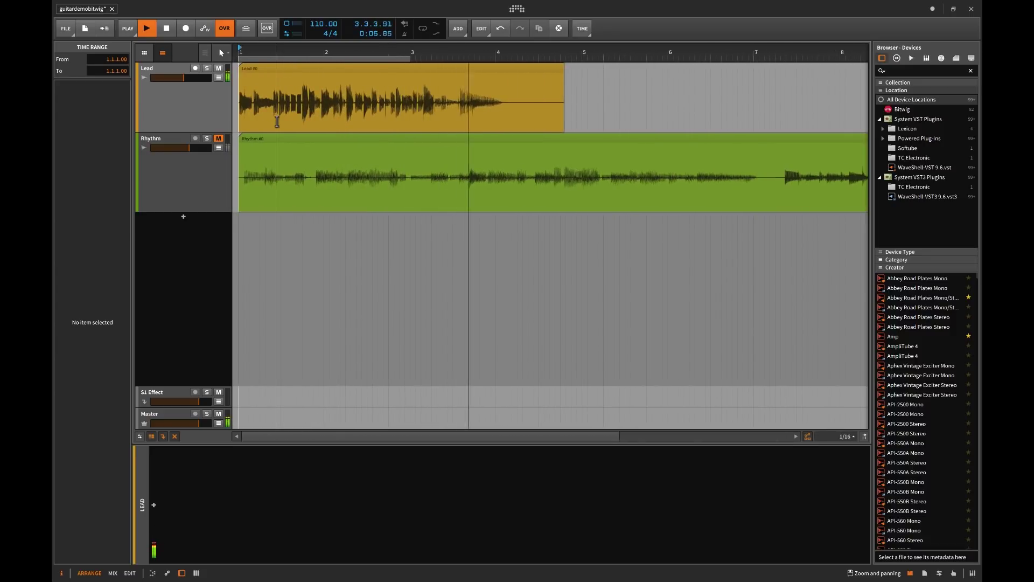
key("space")
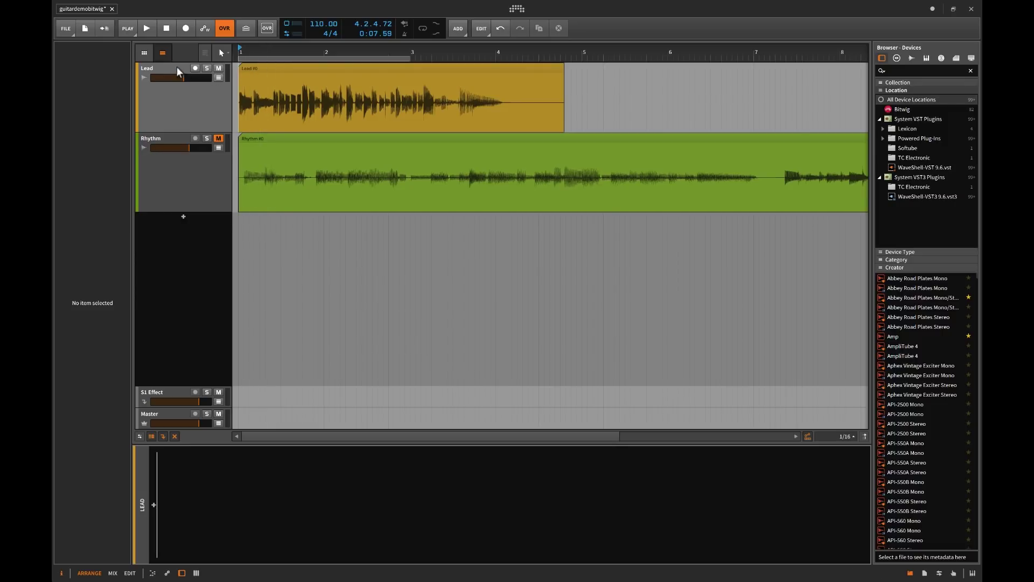
- Insert Bitwig's Compressor device into the Lead track's empty device chain
left_click(154, 506)
left_click(289, 159)
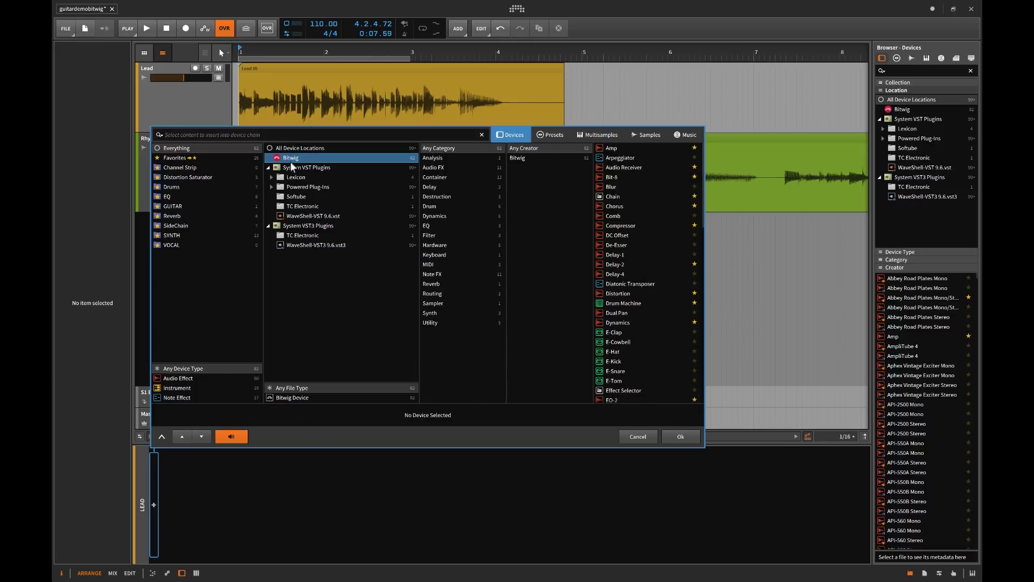
left_click(625, 226)
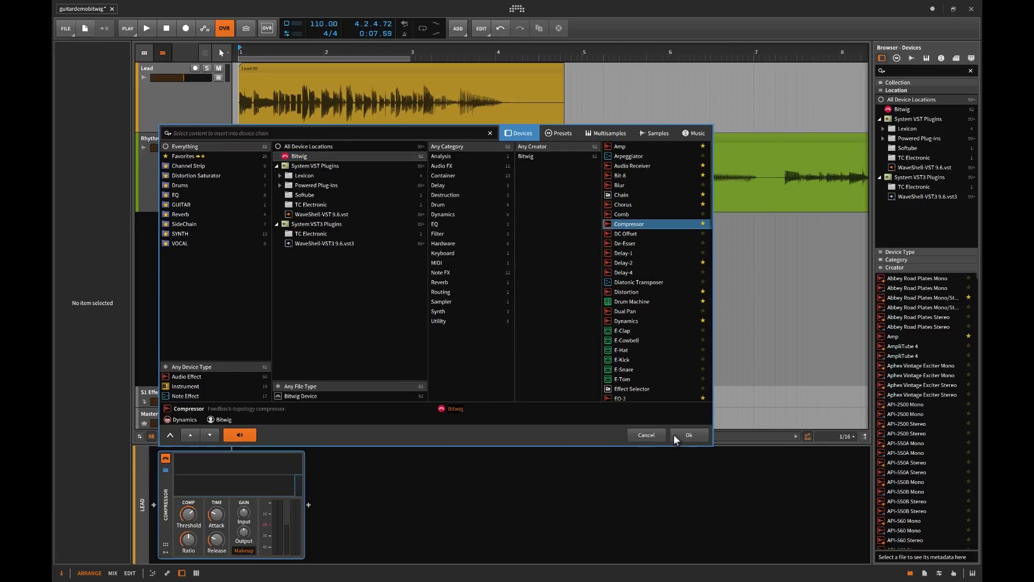
left_click(680, 437)
- Set the Compressor's threshold to -11 dB while playing back the Lead clip
key("space")
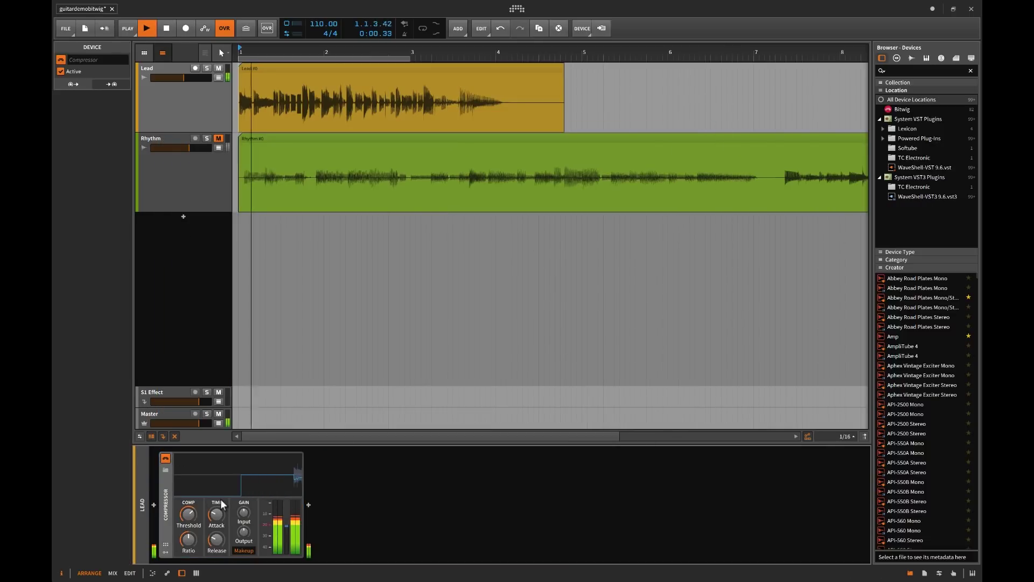
left_click_drag(188, 516, 189, 501)
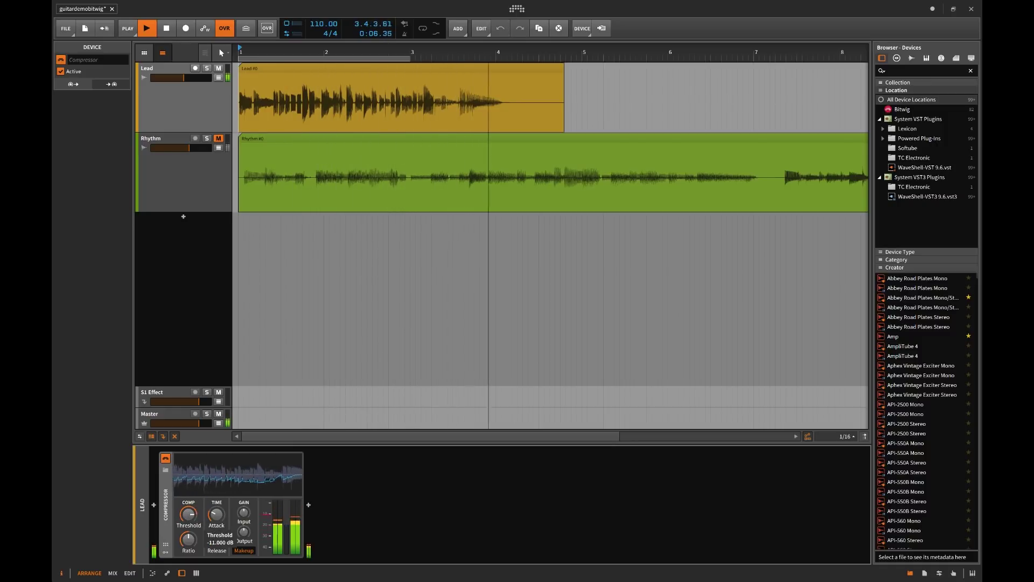
key("space")
- Insert an Amp device after the Compressor on the Lead track and add an Audio Sidechain modulator to it
scroll(242, 118, "up", 3)
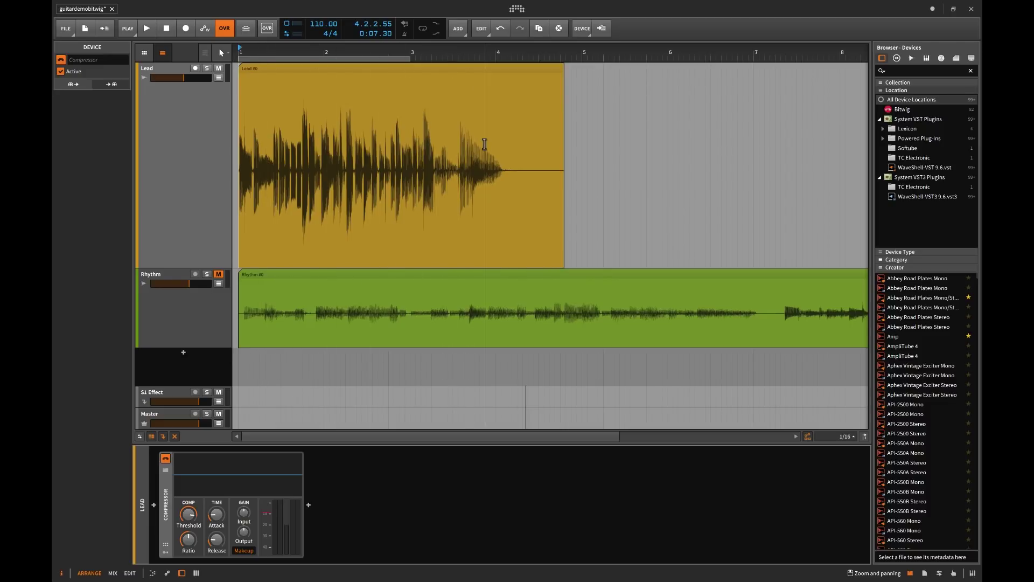
left_click(308, 506)
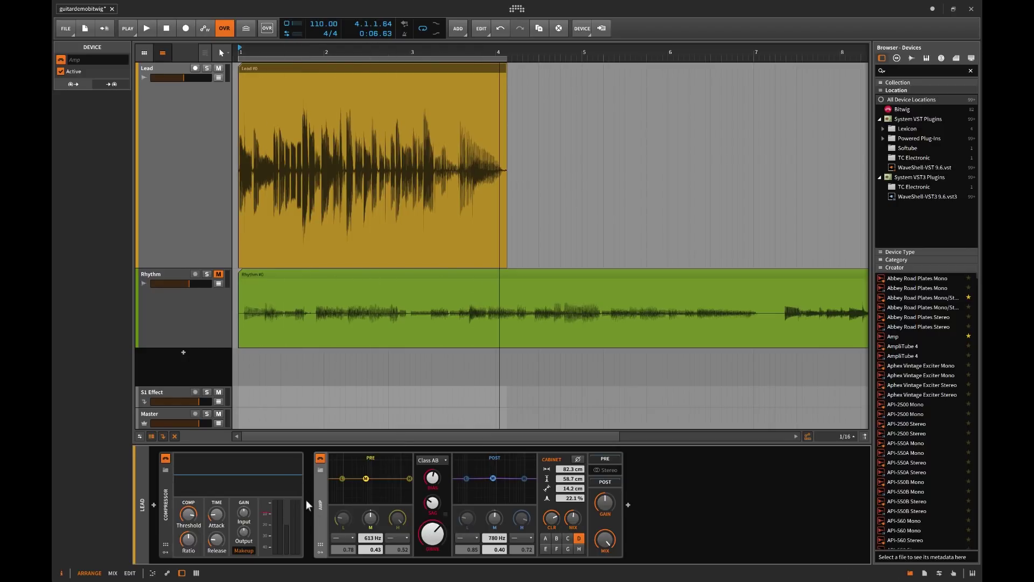
left_click(320, 549)
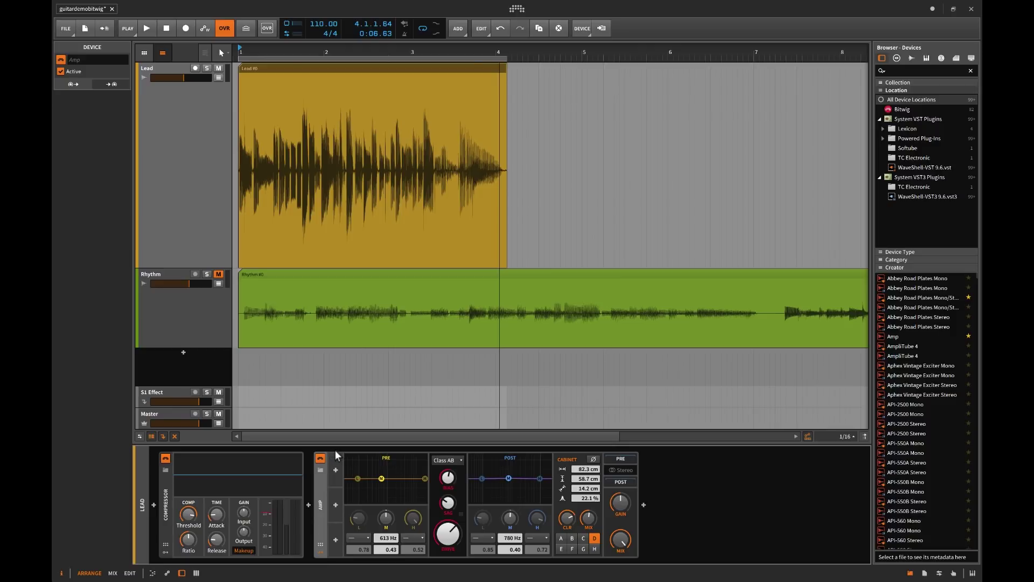
left_click(336, 470)
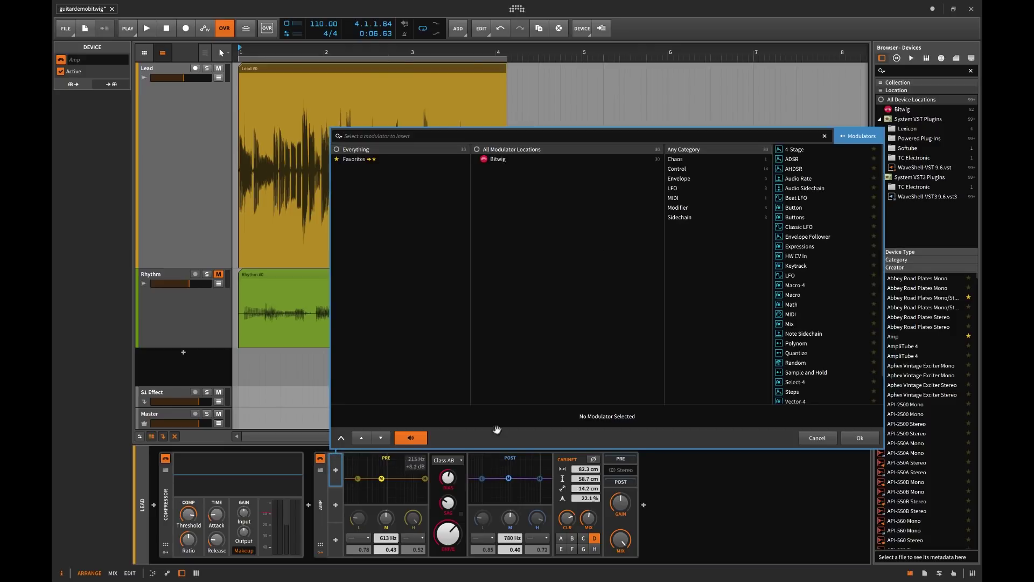
left_click(794, 188)
left_click(856, 438)
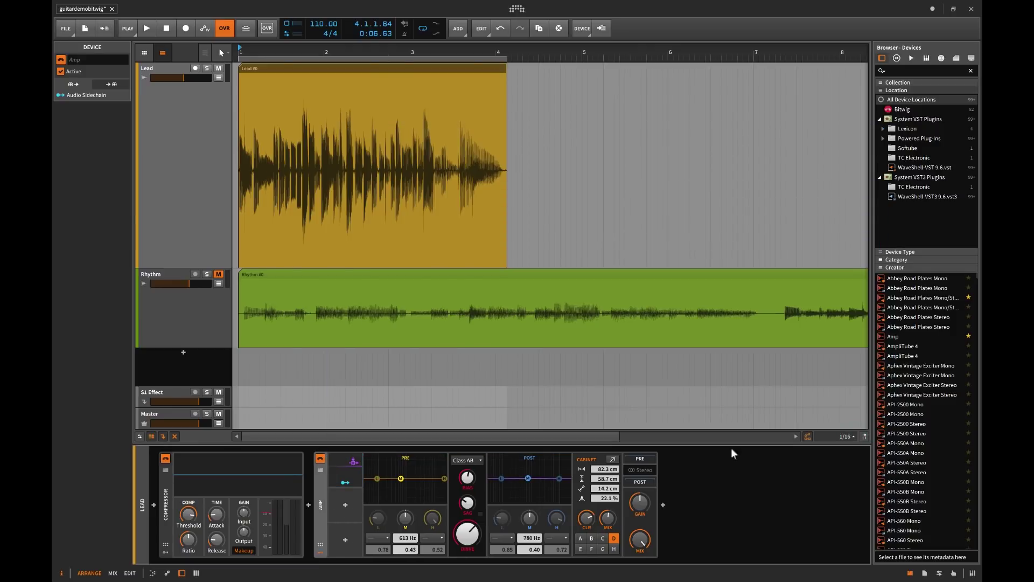
- Modulate the Amp's Drive by 9.8, Sag by -0.177 and Bias by 0.23 from the Audio Sidechain, and audition the result
left_click_drag(572, 534, 572, 474)
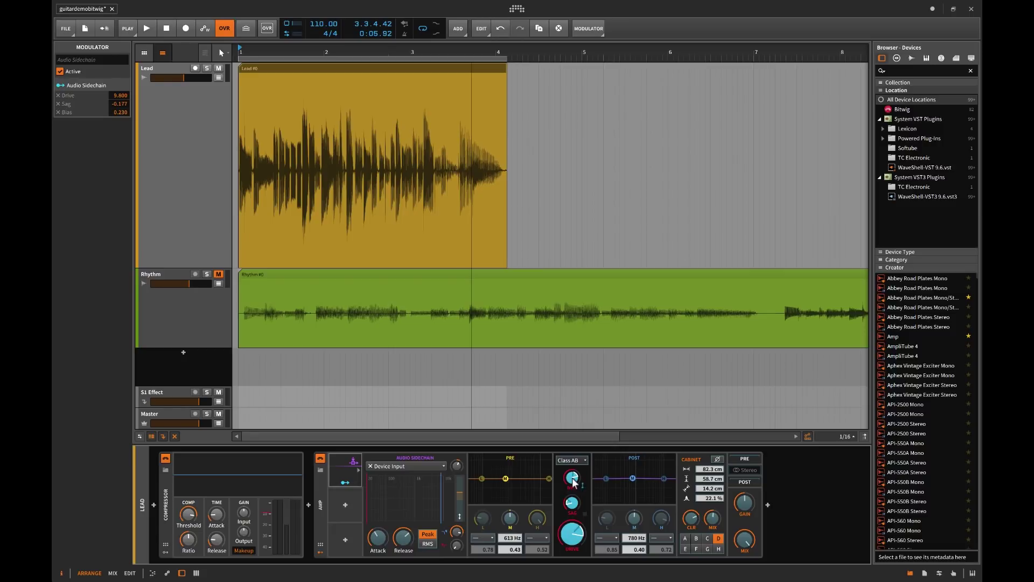
left_click(354, 496)
key("space")
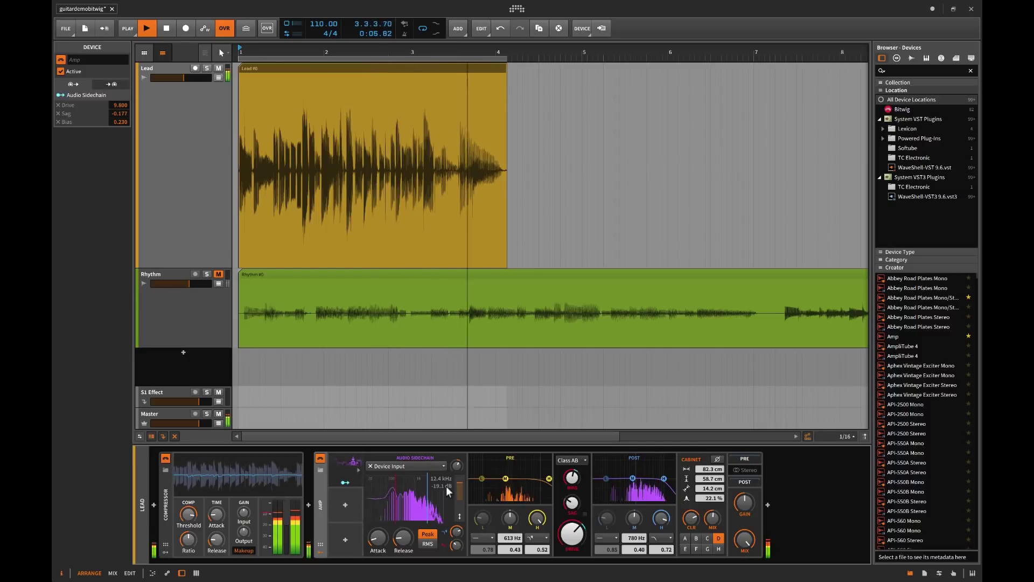
key("space")
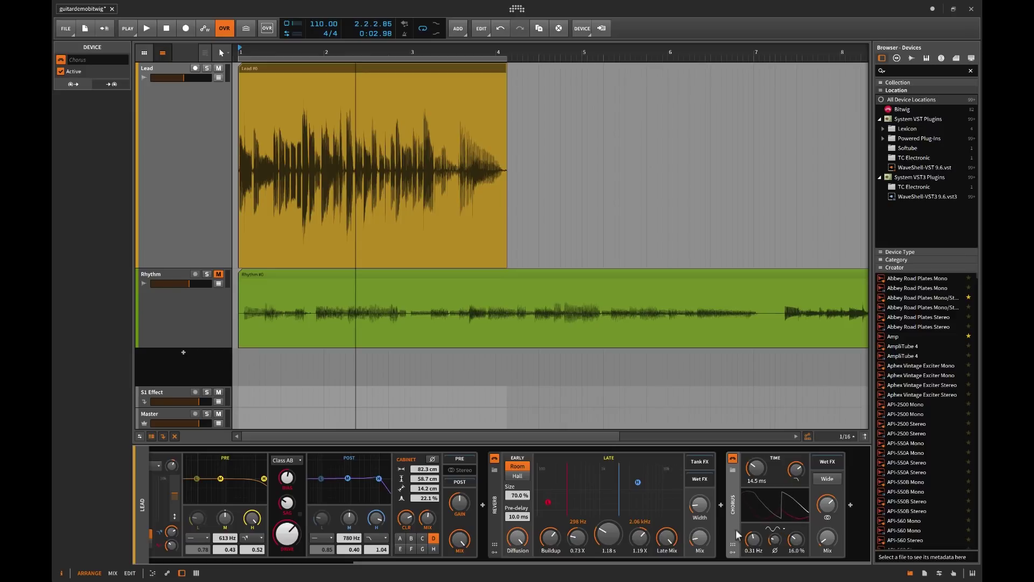
- Add an Audio Sidechain modulator to the Reverb, expand its settings and audition it during playback
left_click(491, 551)
left_click(519, 505)
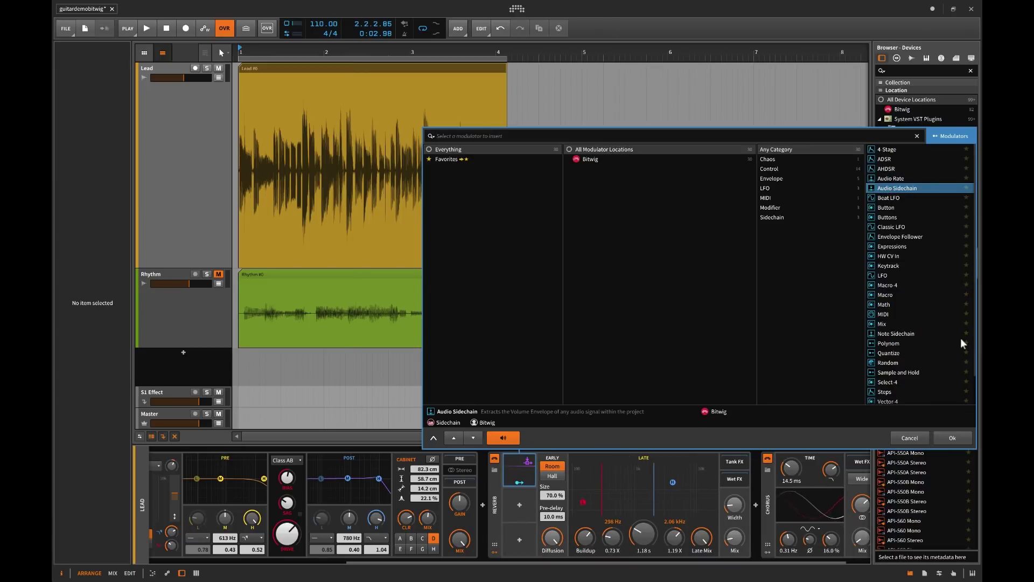
left_click(953, 436)
left_click(531, 468)
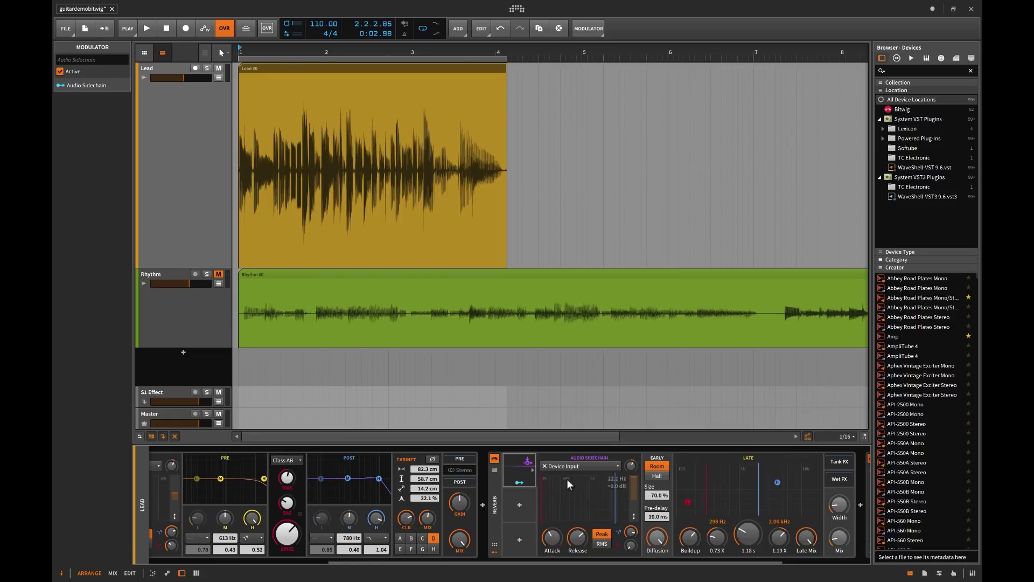
key("space")
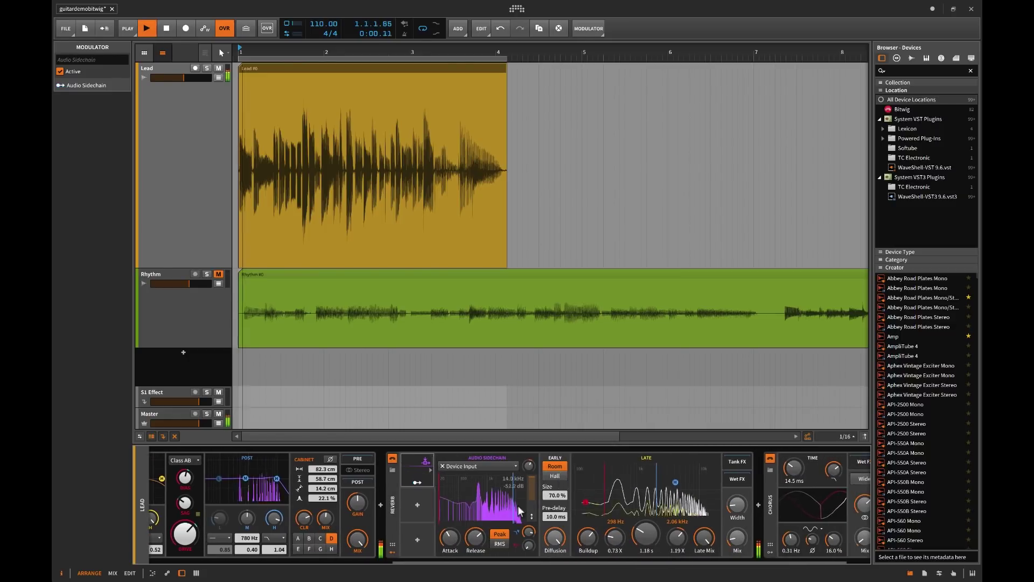
left_click(530, 477)
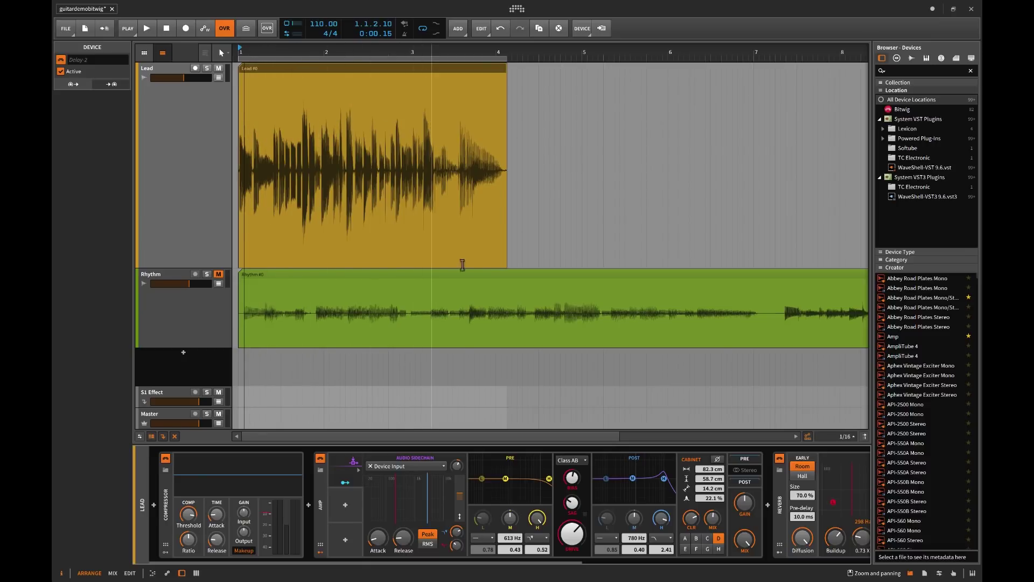
- Examine the Lead track's device chain from the Compressor and Amp through Reverb and Chorus to Delay-2
scroll(591, 522, "down", 10)
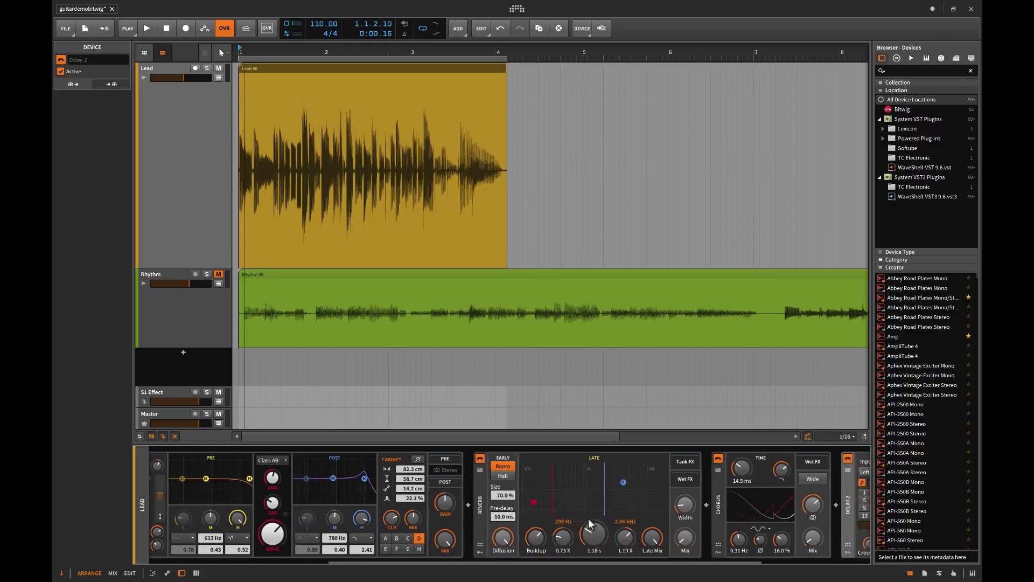
scroll(591, 523, "up", 5)
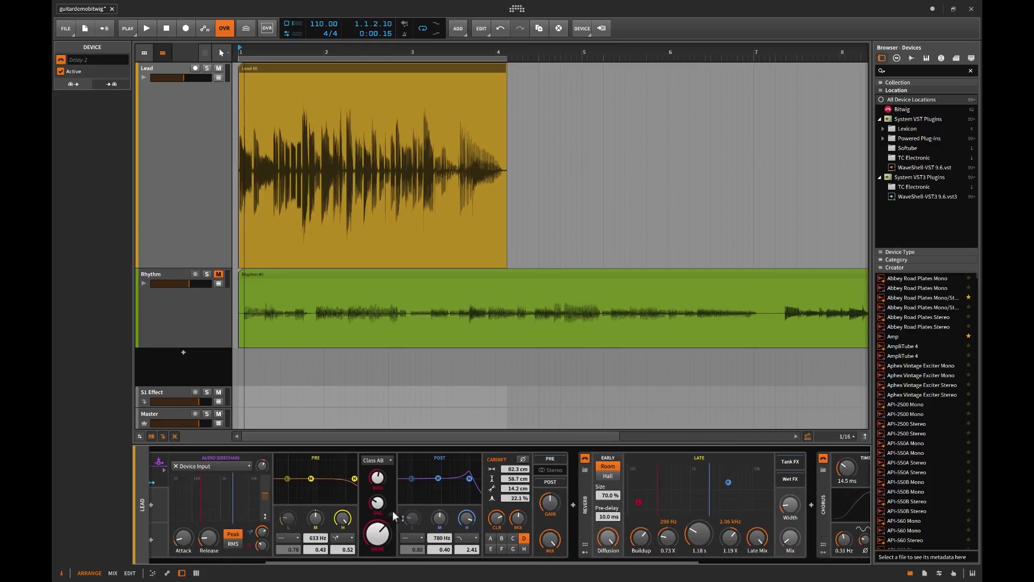
scroll(398, 507, "down", 3)
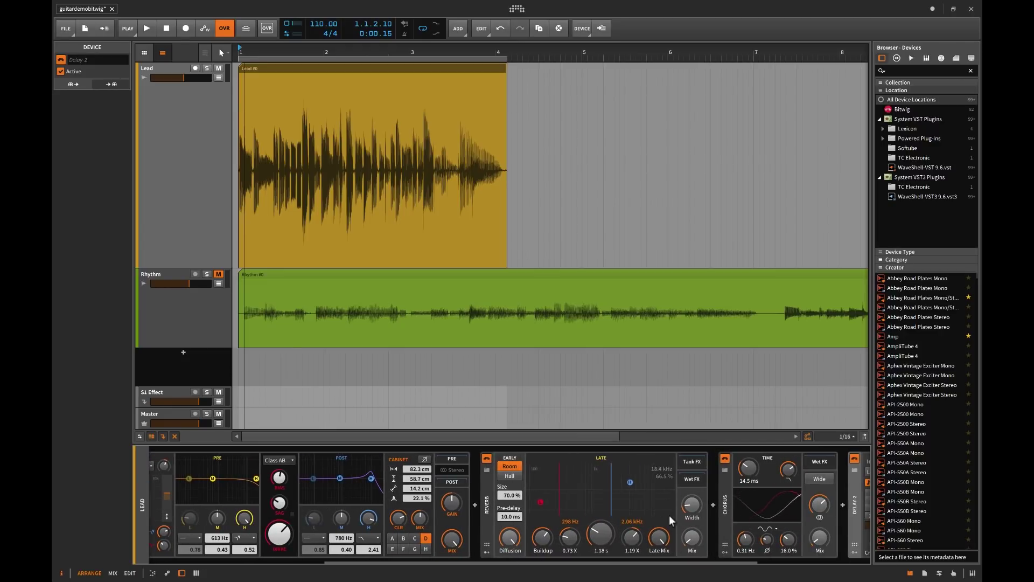
scroll(681, 542, "down", 6)
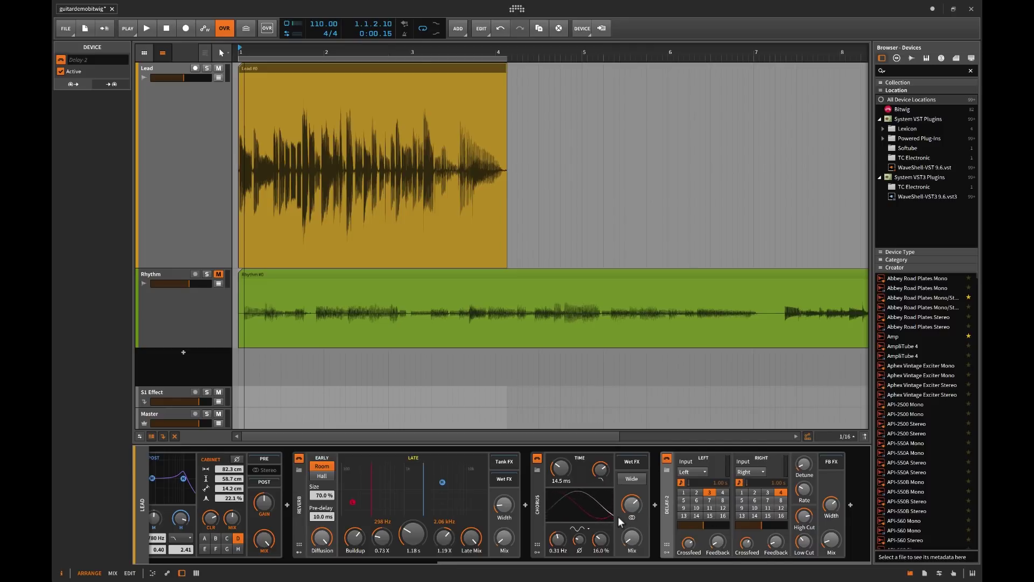
scroll(510, 505, "up", 10)
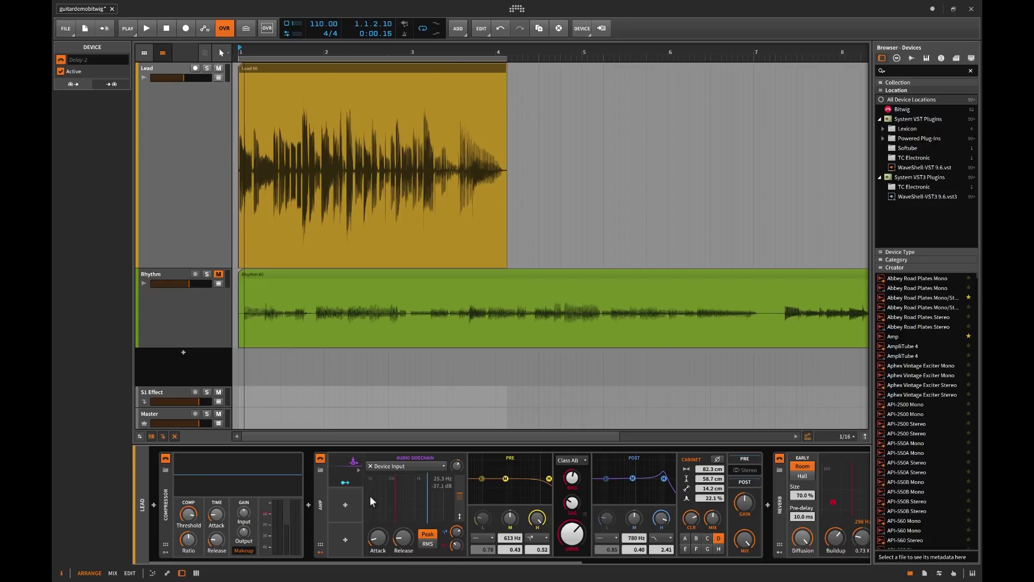
- Play back the unprocessed Rhythm track and set the arranger loop range to span its clip
scroll(620, 517, "down", 6)
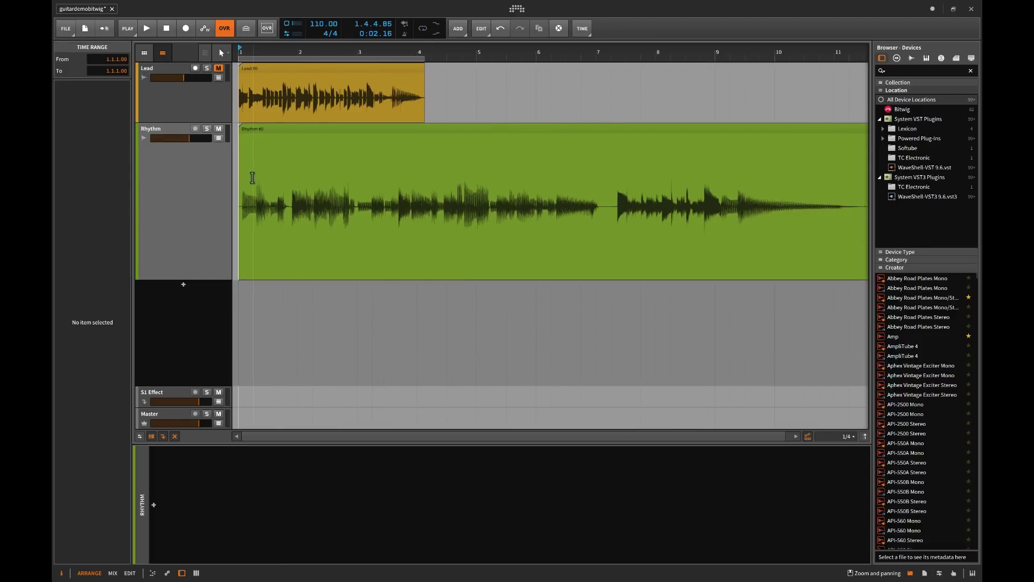
key("space")
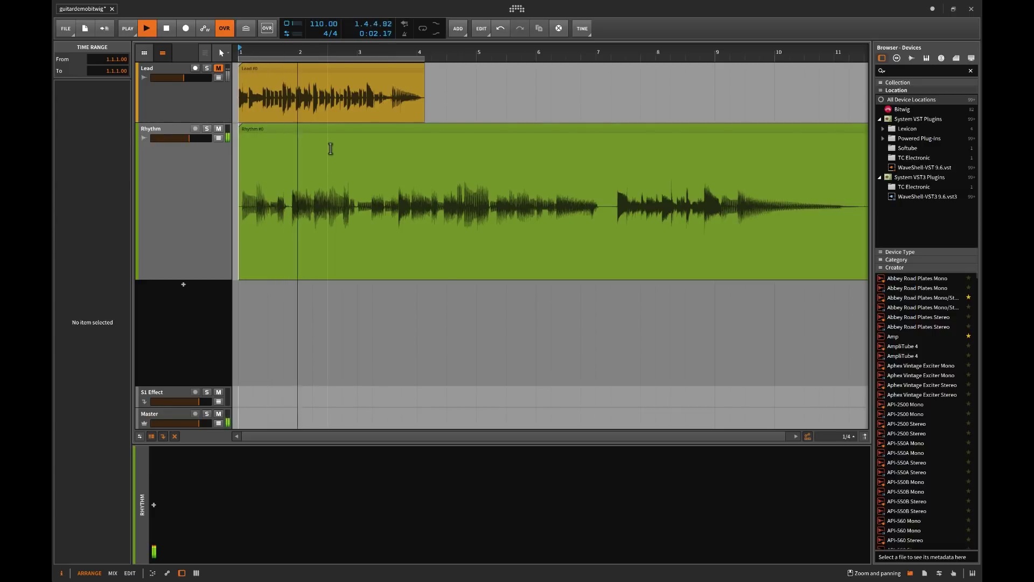
left_click(328, 130)
key("ctrl+l")
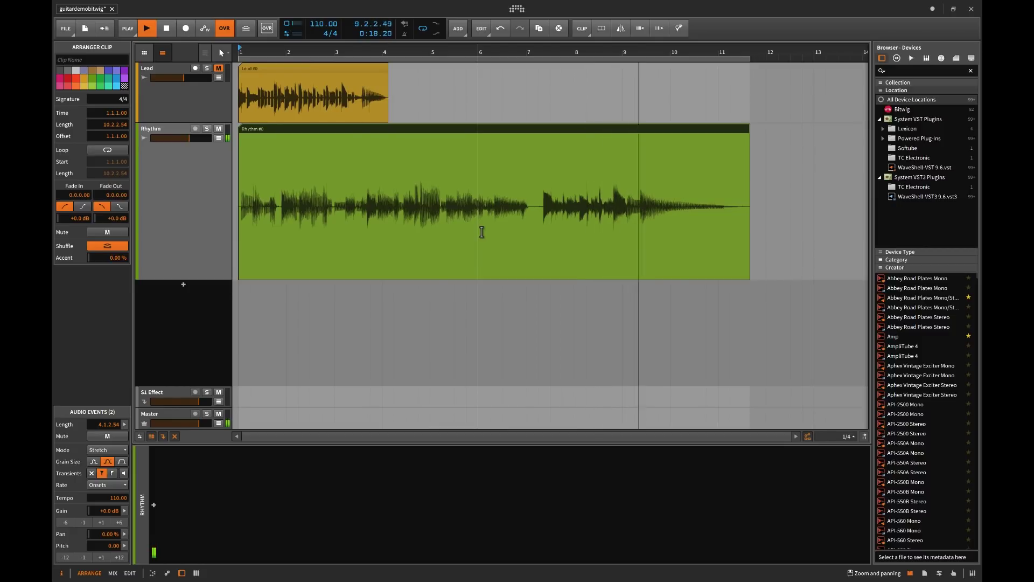
left_click(382, 140)
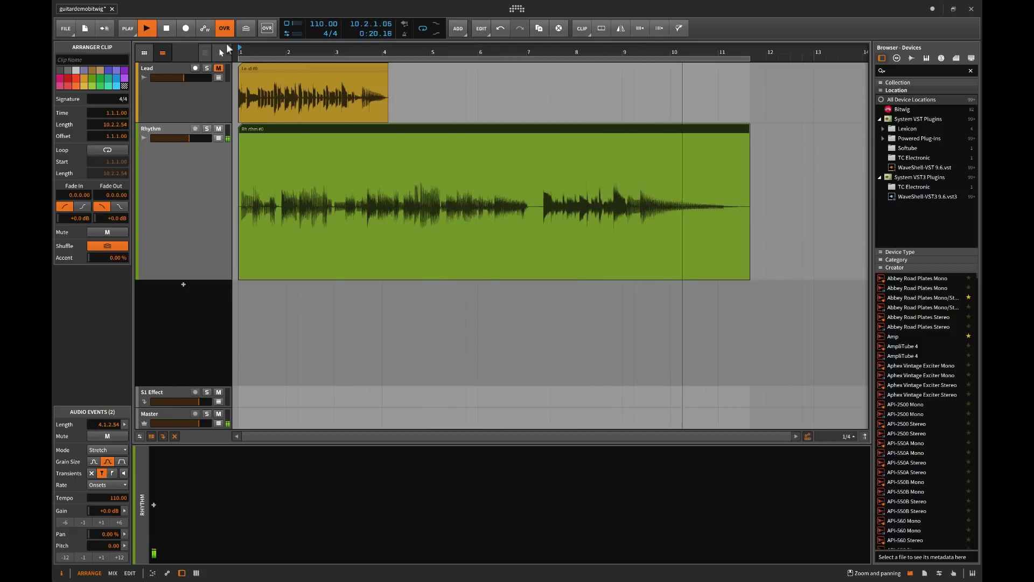
left_click(166, 28)
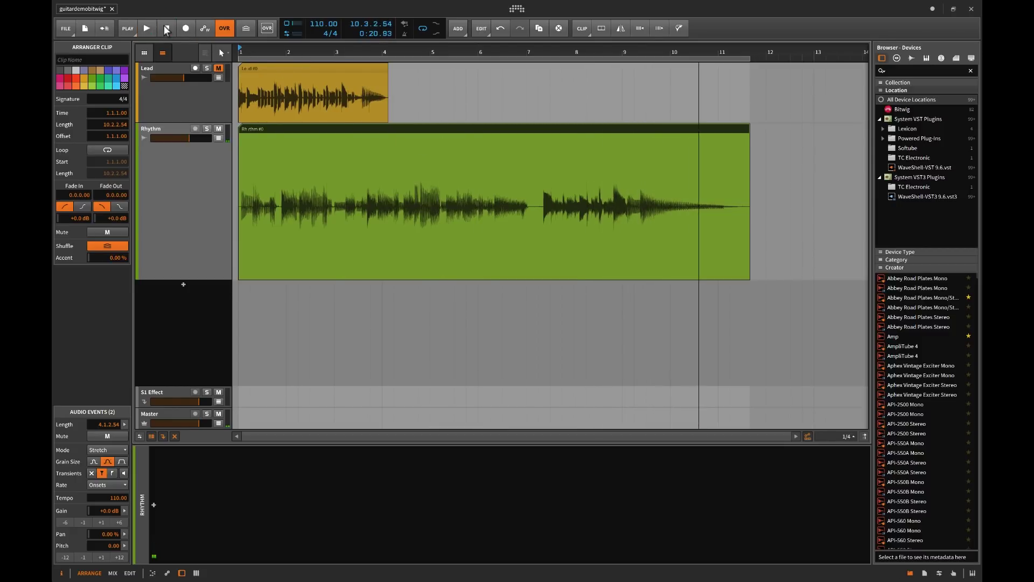
- Insert Bitwig's Compressor as the first device on the Rhythm track
left_click(255, 129)
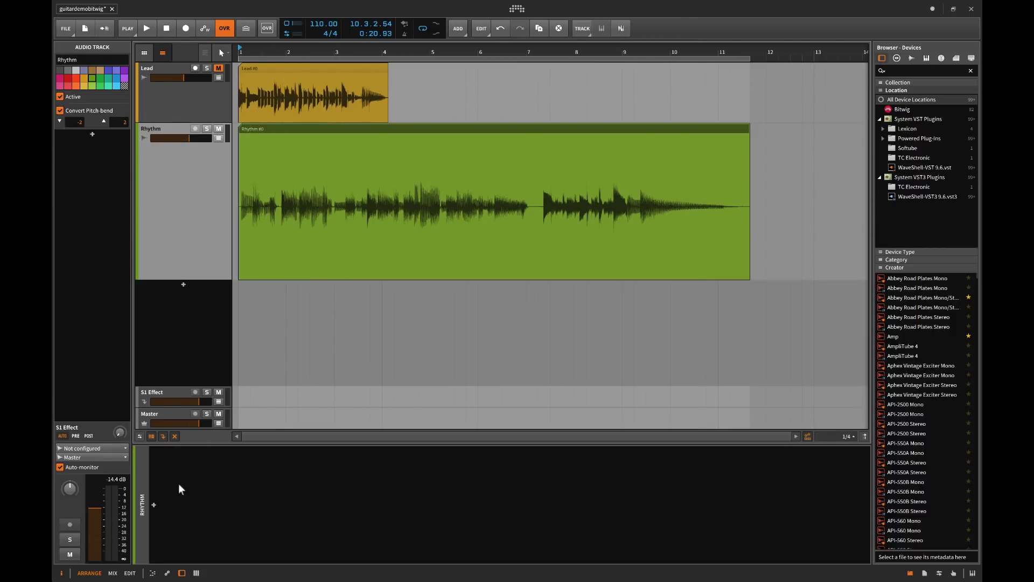
left_click(156, 506)
left_click(292, 158)
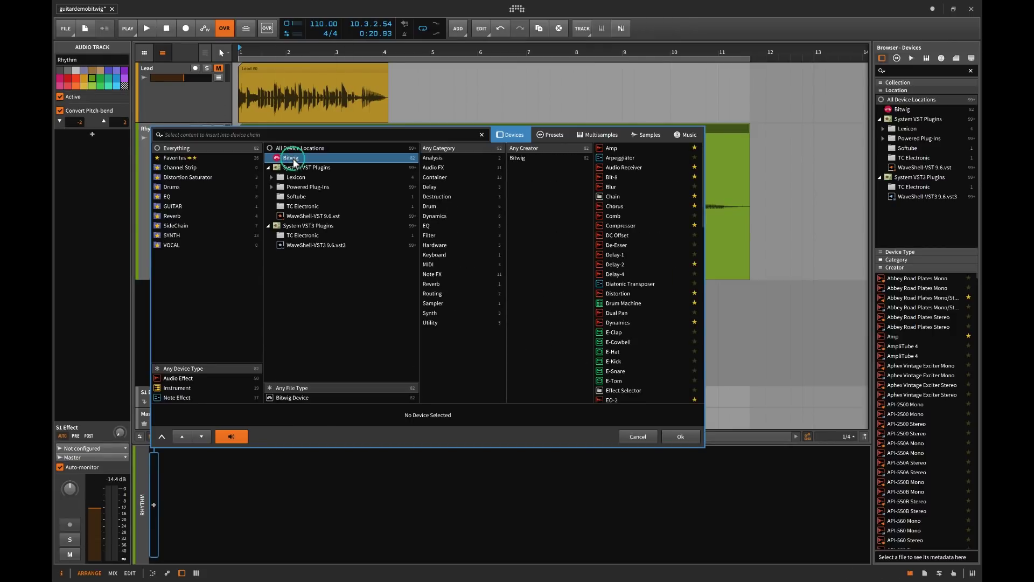
left_click(613, 224)
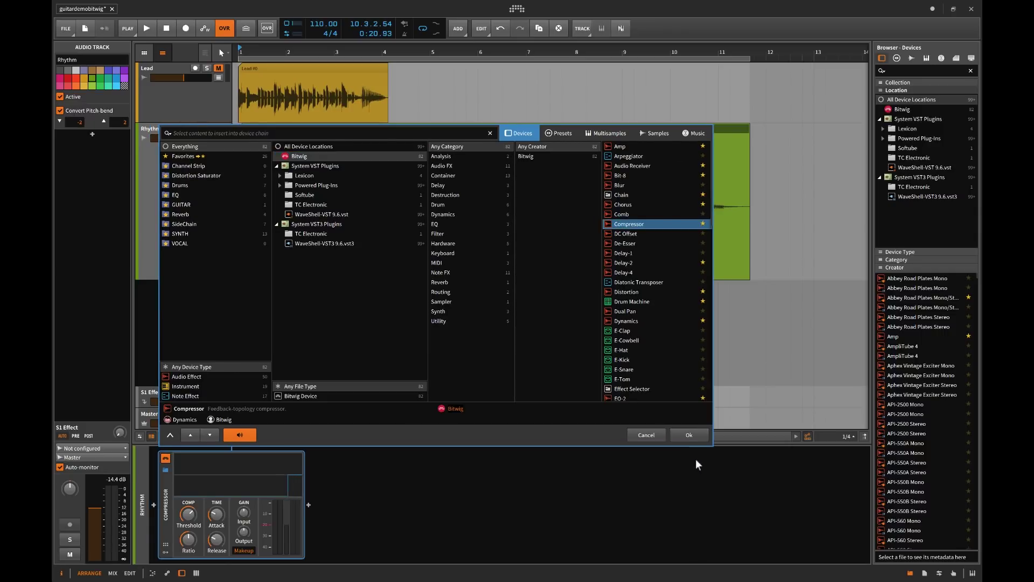
left_click(691, 436)
- Adjust the Rhythm Compressor's Threshold, Ratio and time settings during playback, and return the playhead to the start
key("space")
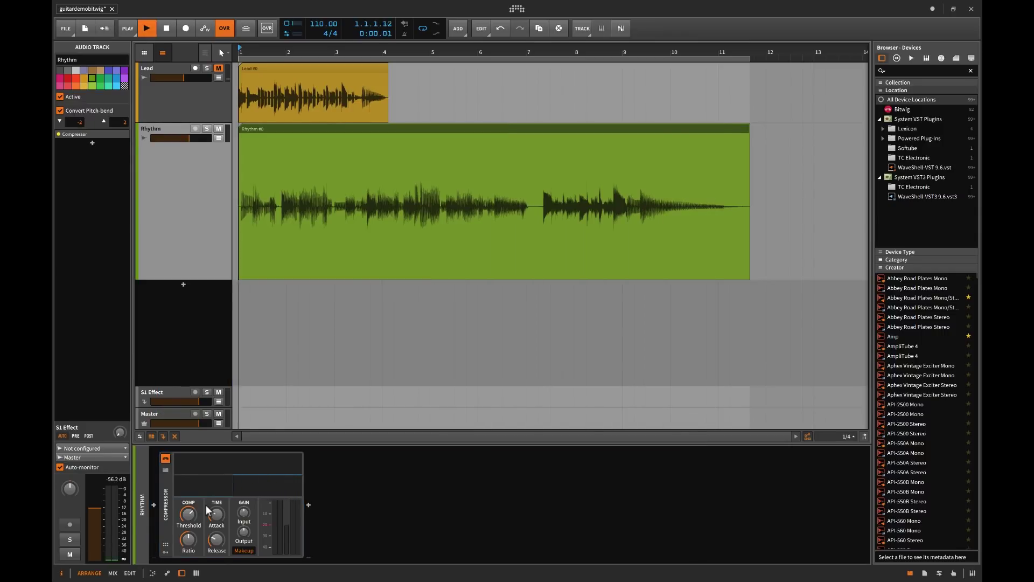
left_click(189, 515)
mouse_move(188, 515)
left_mouse_down()
mouse_move(189, 504)
mouse_move(188, 517)
left_mouse_up()
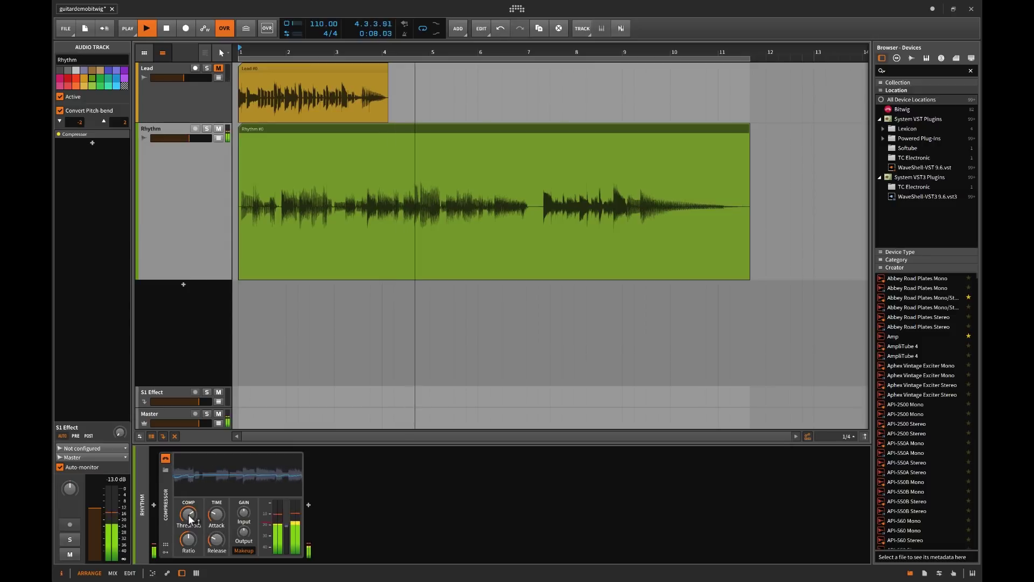
left_click_drag(192, 540, 216, 539)
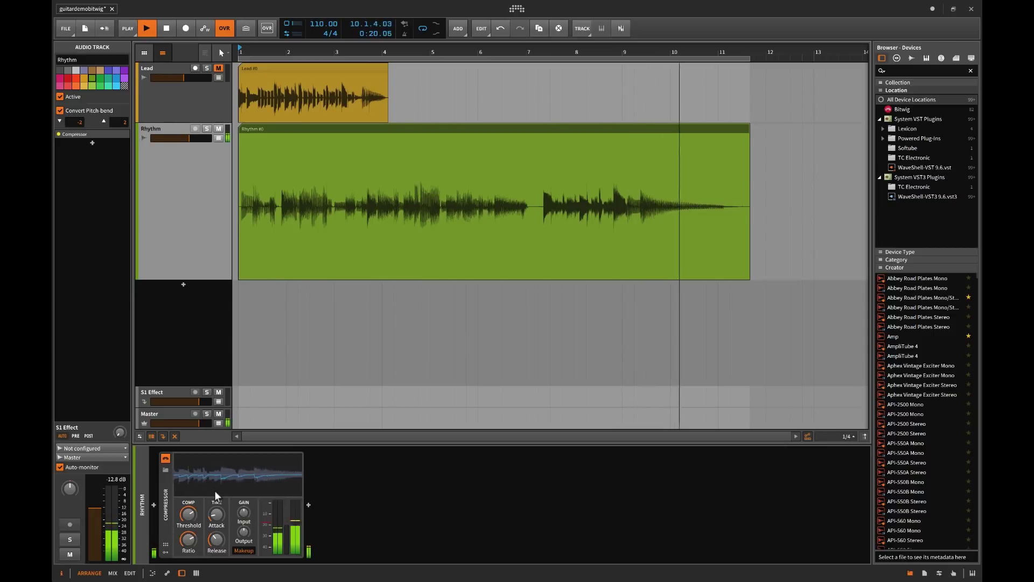
key("space")
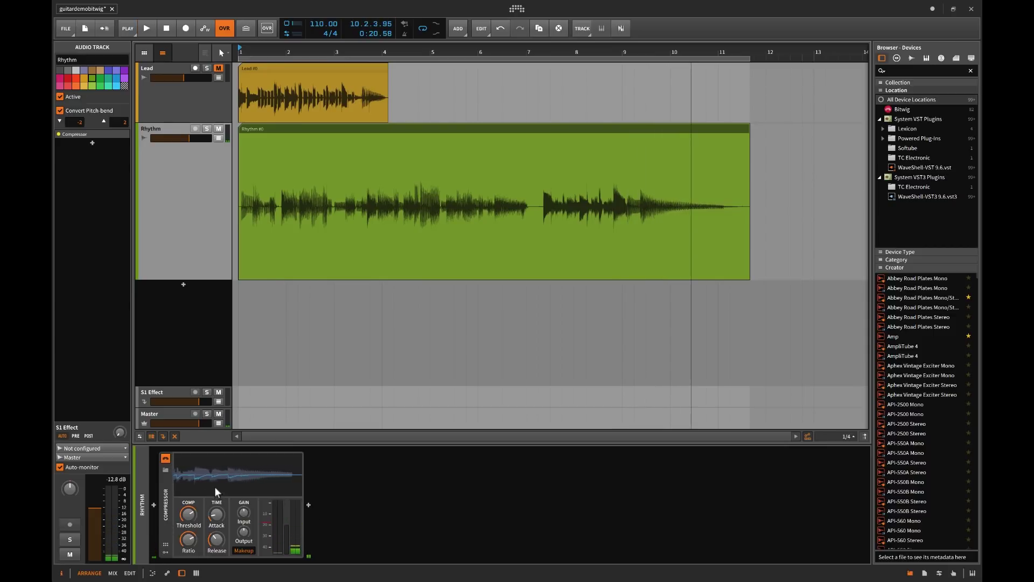
left_click(238, 264)
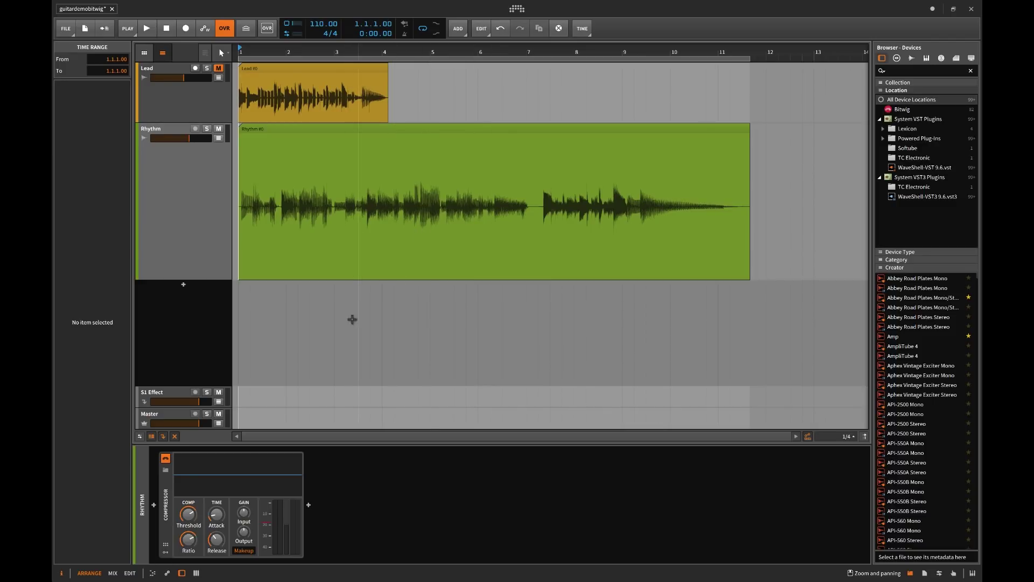
- Insert Bitwig's Reverb after the Compressor on the Rhythm track
left_click(307, 505)
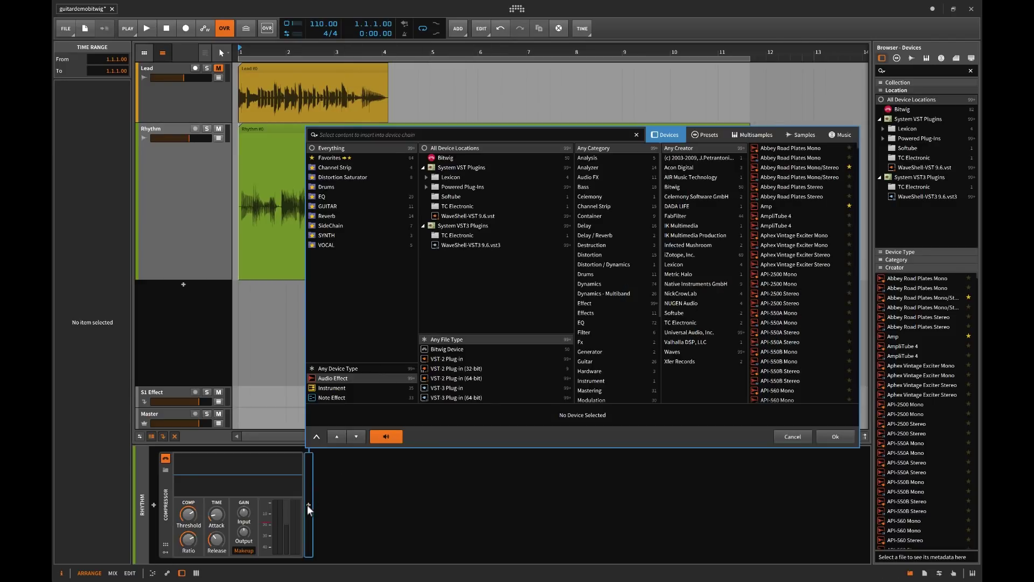
left_click(459, 157)
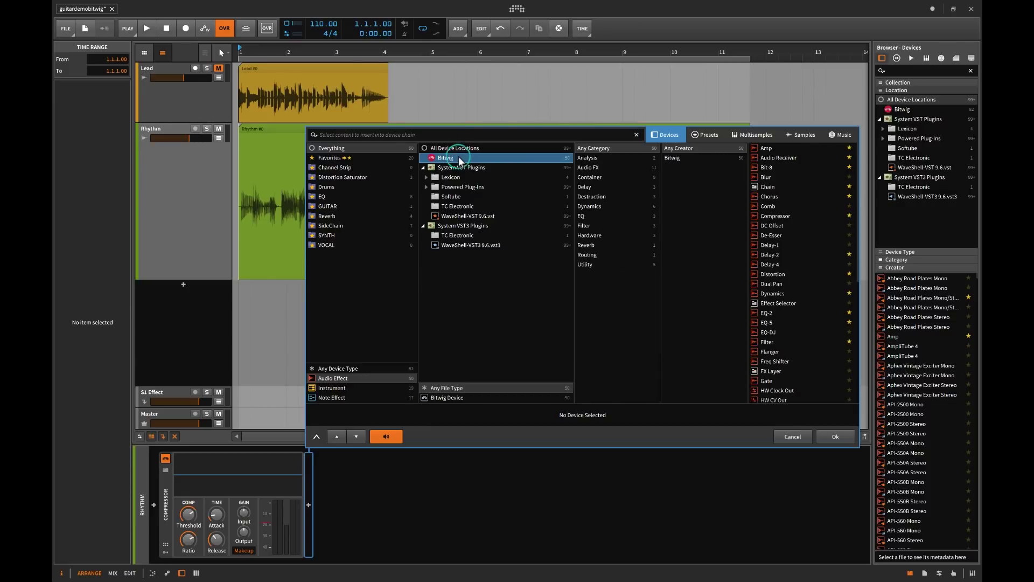
scroll(777, 300, "down", 5)
left_click(771, 292)
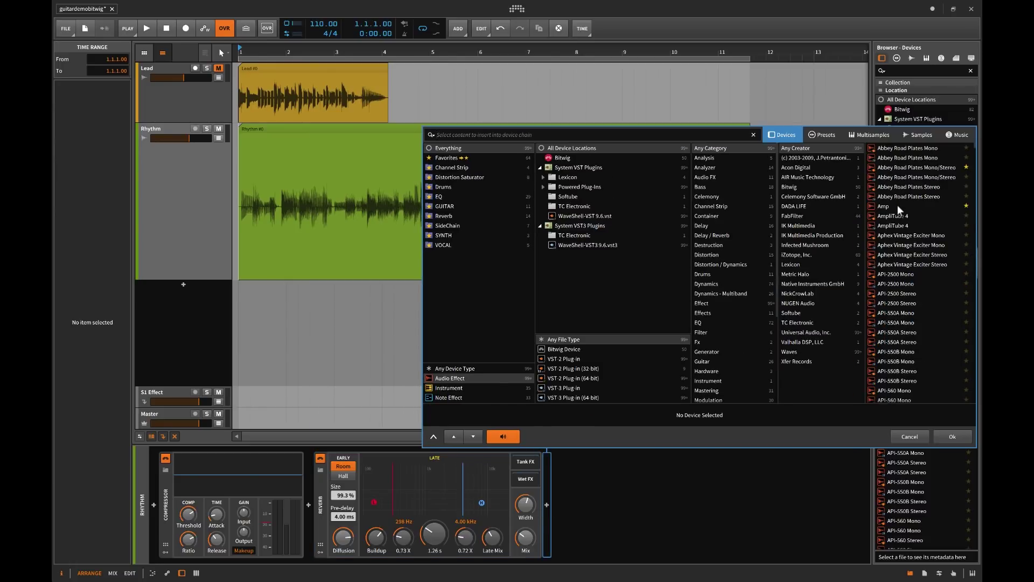
- Insert Bitwig's Chorus after the Reverb on the Rhythm track and deactivate it
left_click(571, 158)
left_click(888, 198)
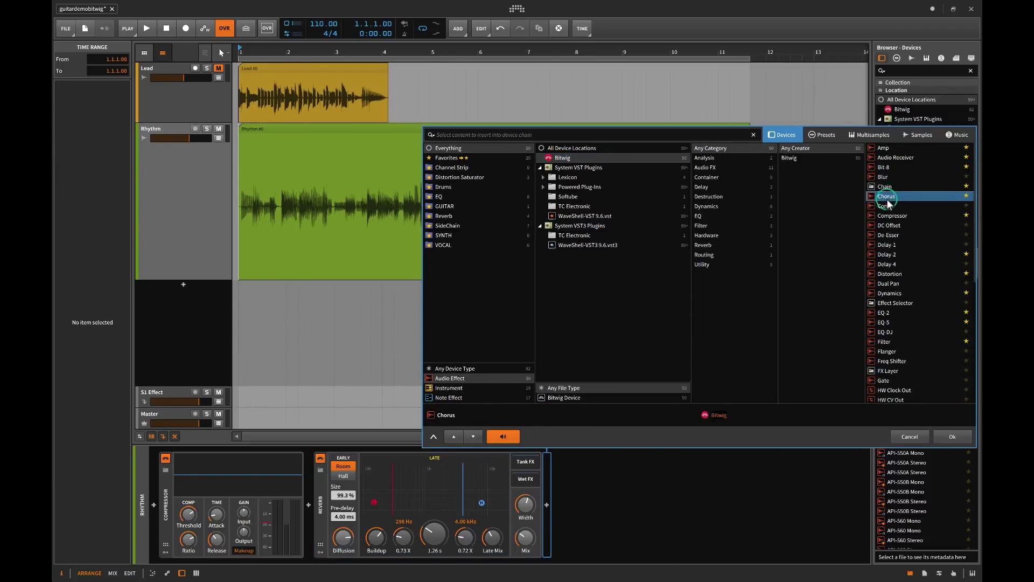
left_click(953, 435)
left_click(558, 458)
- During playback, set the Rhythm Reverb's Size to 69.3 % and raise its Late Mix slightly
key("space")
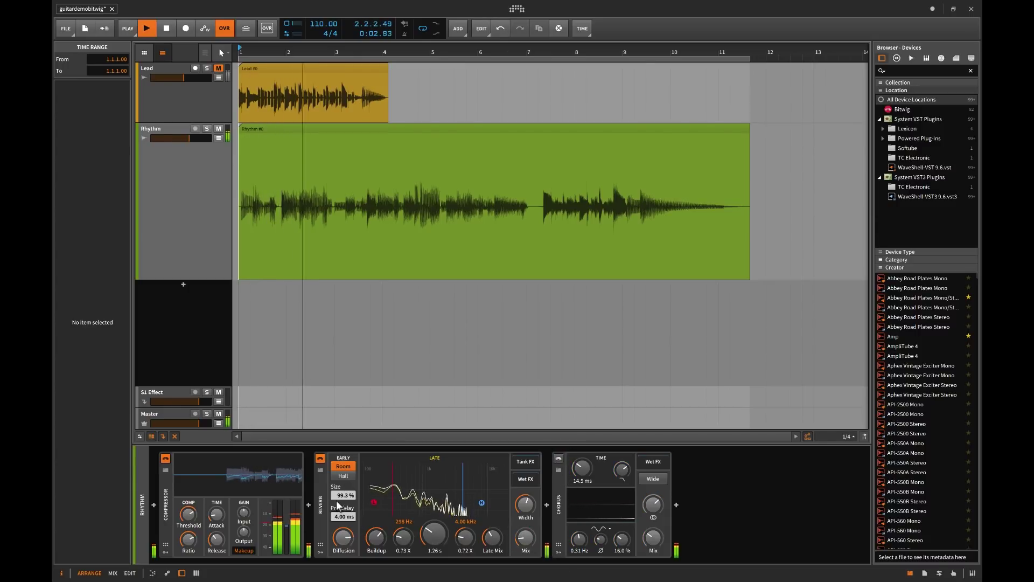
left_click_drag(338, 496, 338, 522)
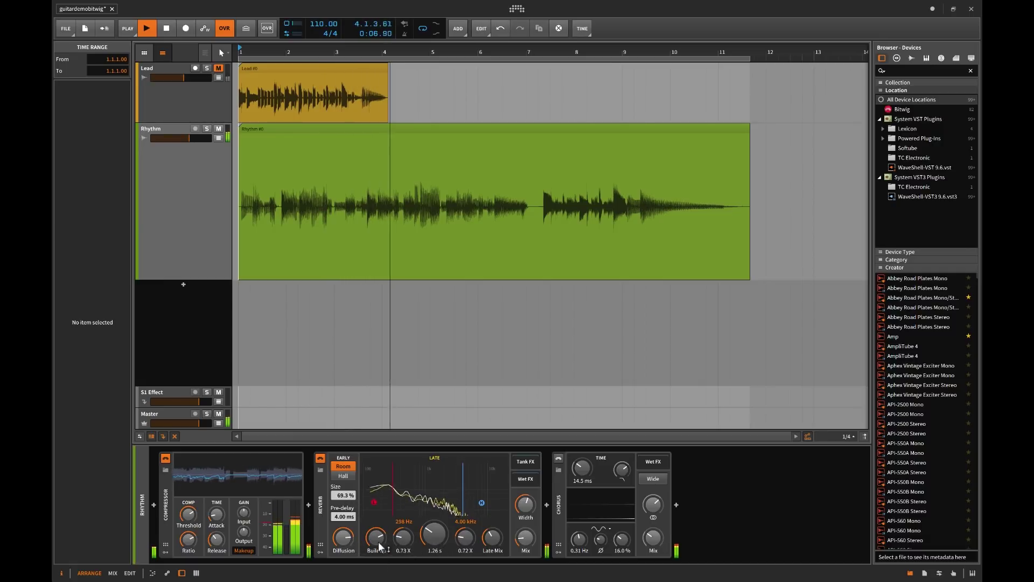
left_click_drag(491, 538, 491, 534)
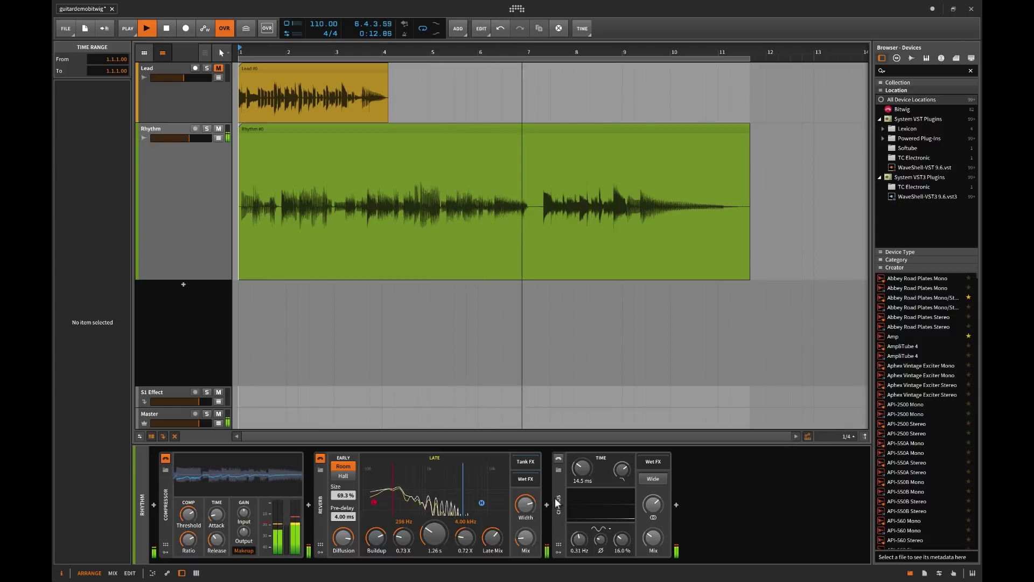
- Activate the Rhythm Chorus, adjust its Mix and set its Time to about 21.6 ms, stopping playback when done
left_click_drag(653, 537, 649, 537)
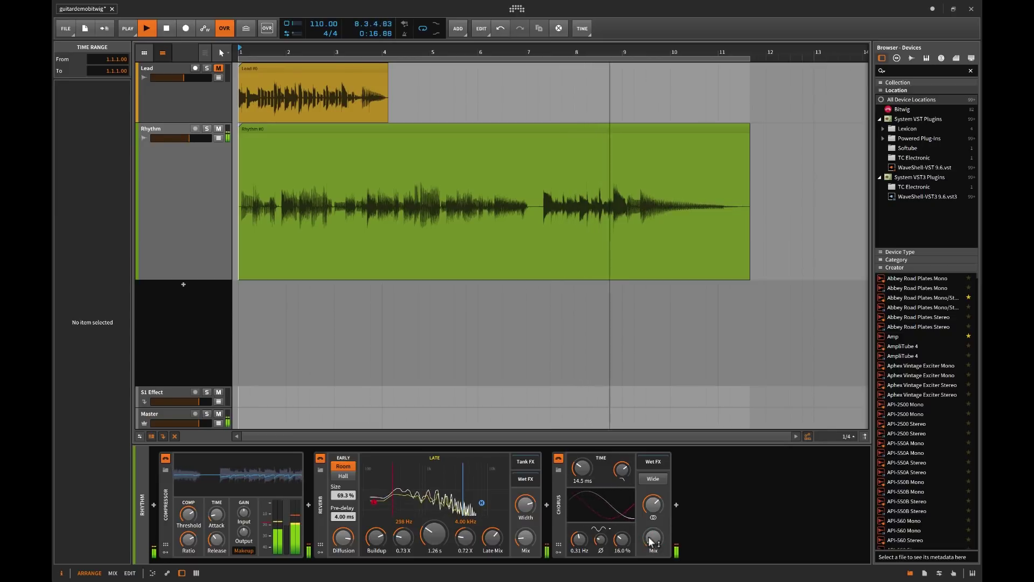
left_click_drag(579, 470, 579, 455)
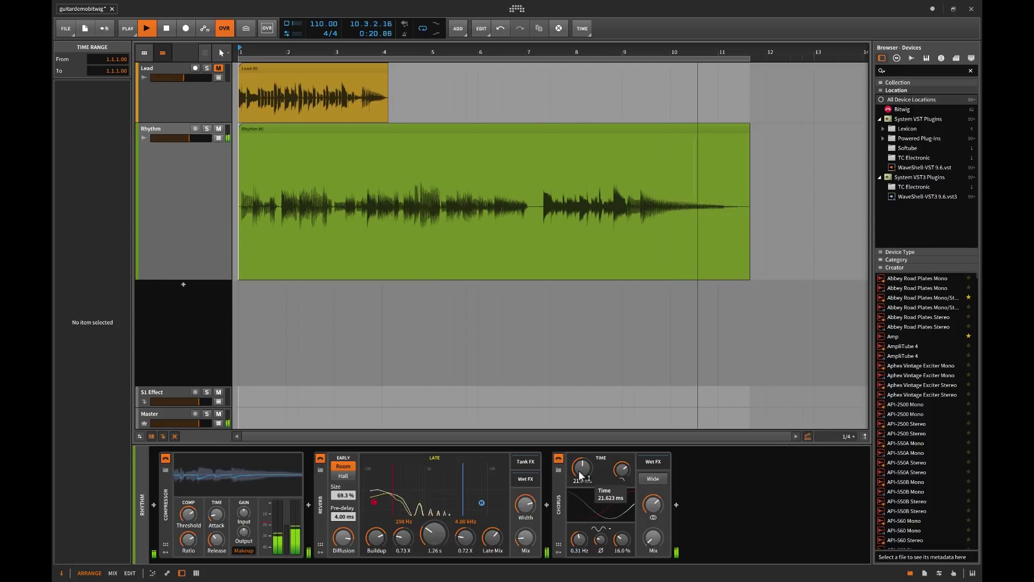
key("space")
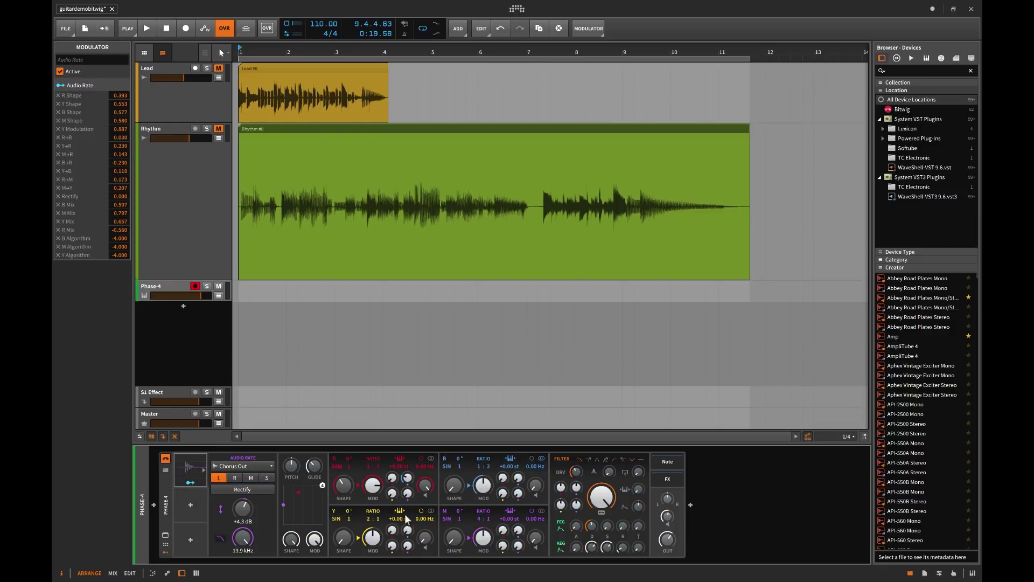
- Set the source of the Phase-4's Audio Rate modulator to the Rhythm track's Chorus Out
left_click(194, 470)
left_click(200, 468)
left_click(234, 465)
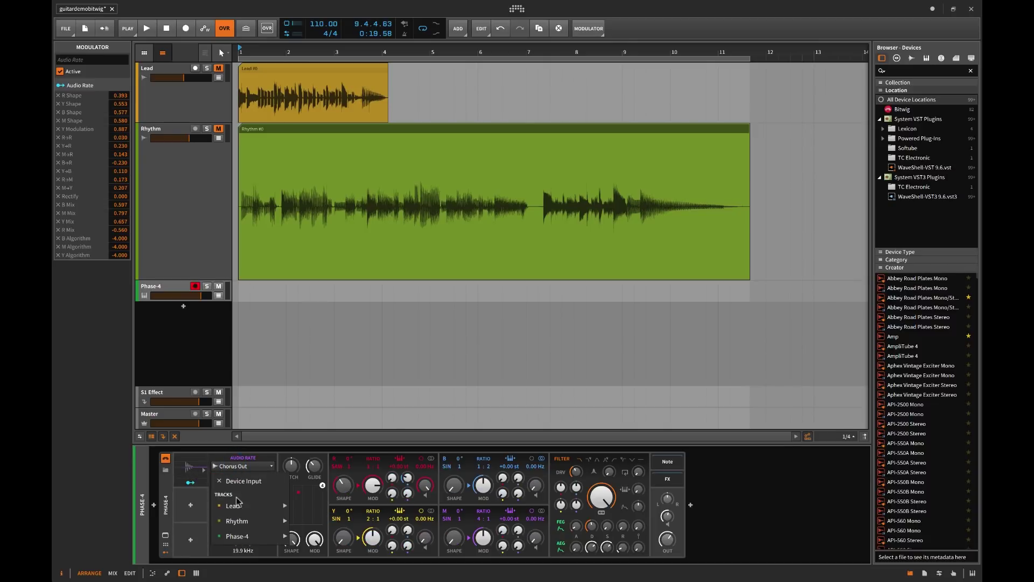
mouse_move(238, 522)
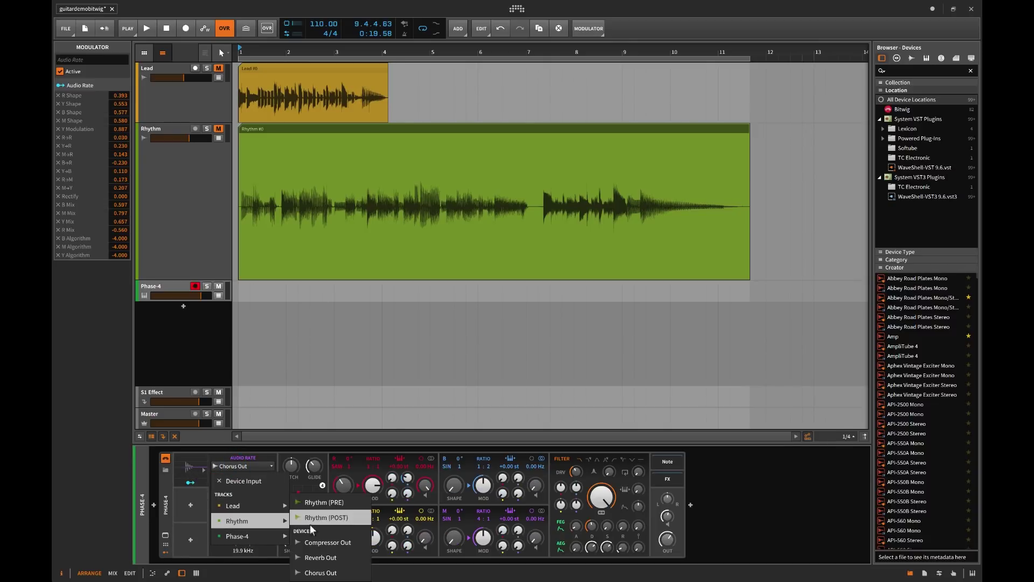
left_click(316, 573)
- Check the Rhythm track's device chain, return to the Phase-4 track and audition the modulated synth during playback
left_click(165, 132)
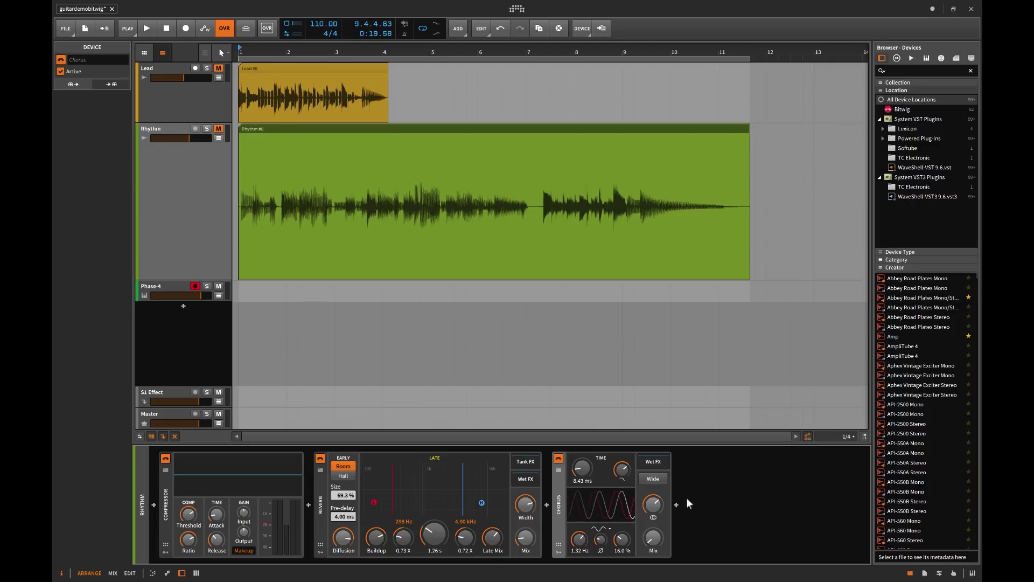
left_click(170, 286)
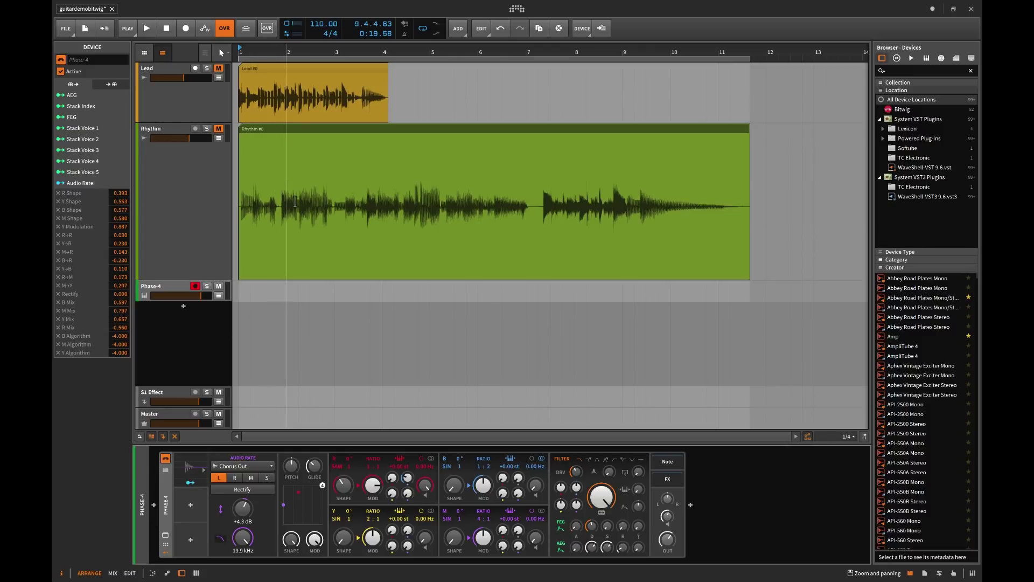
mouse_move(190, 483)
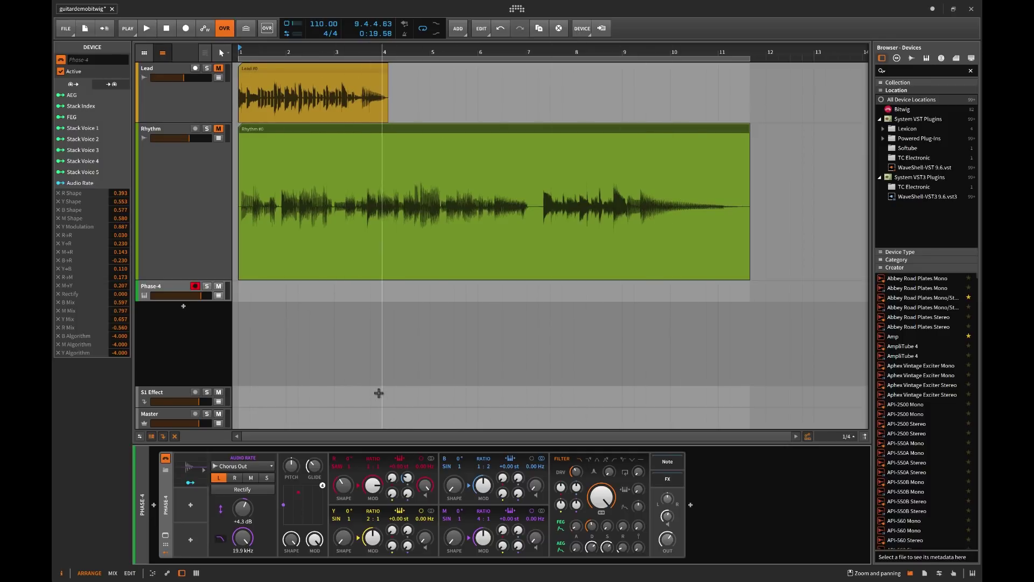
key("space")
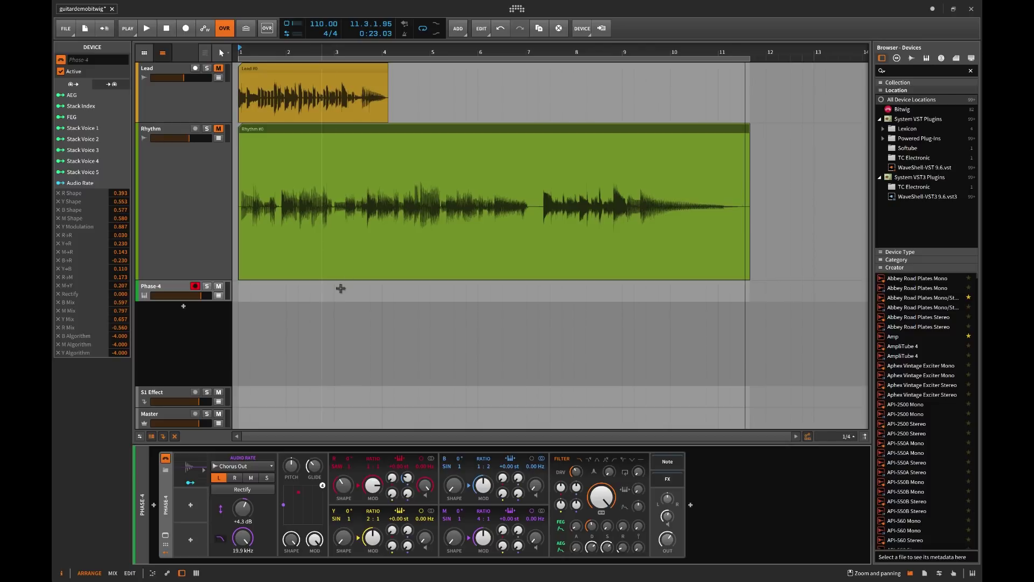
- Examine the Phase-4 clip's notes and micro-pitch curves against the Rhythm waveform, and bring back the Phase-4 device view
left_click(285, 210)
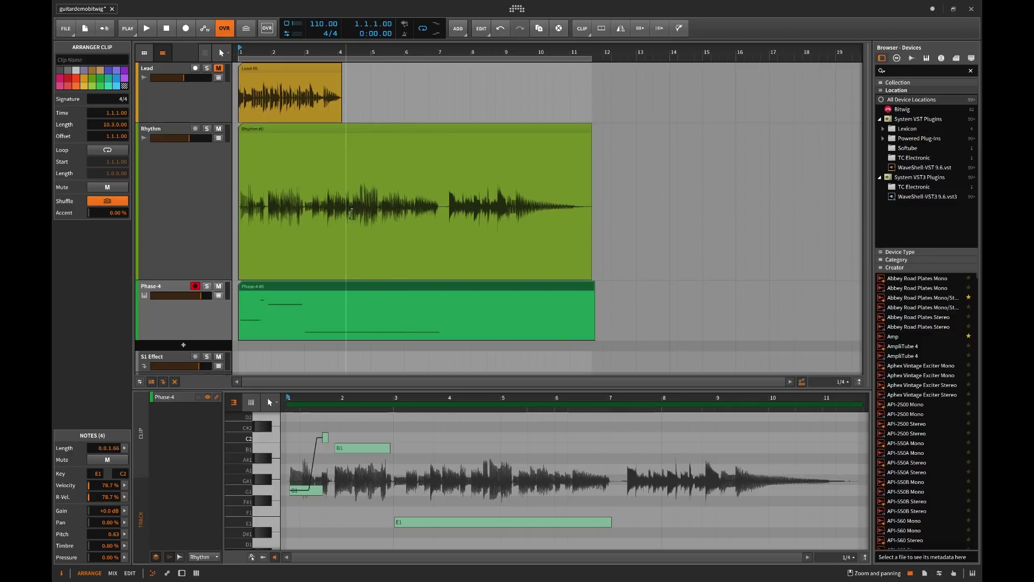
left_click_drag(330, 389, 326, 364)
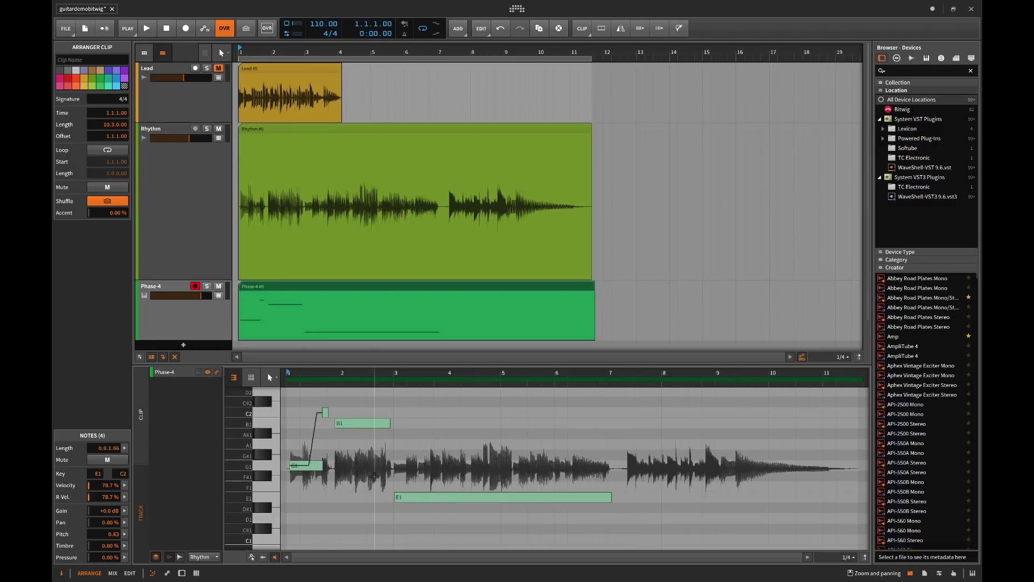
left_click(251, 558)
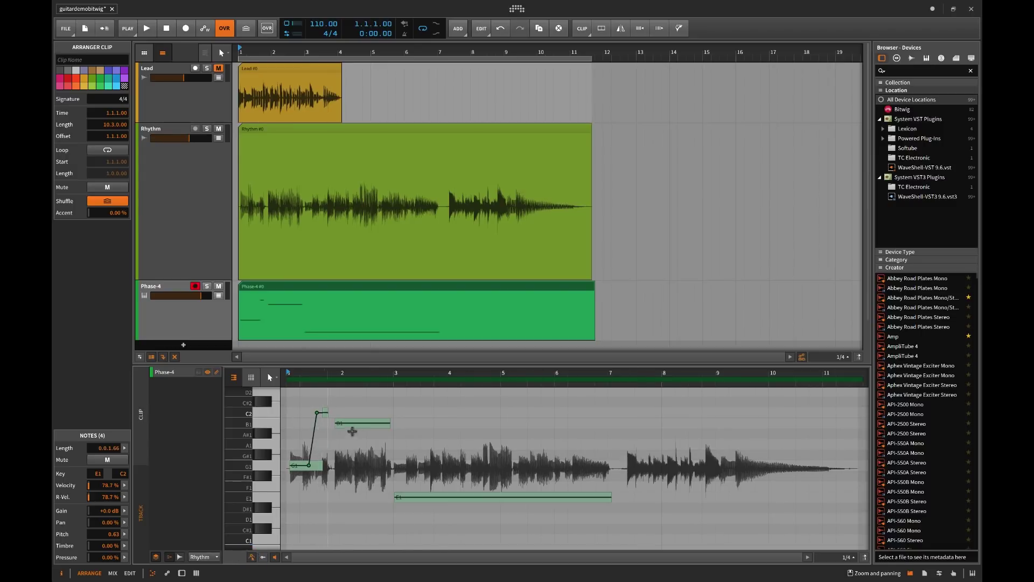
left_click(250, 557)
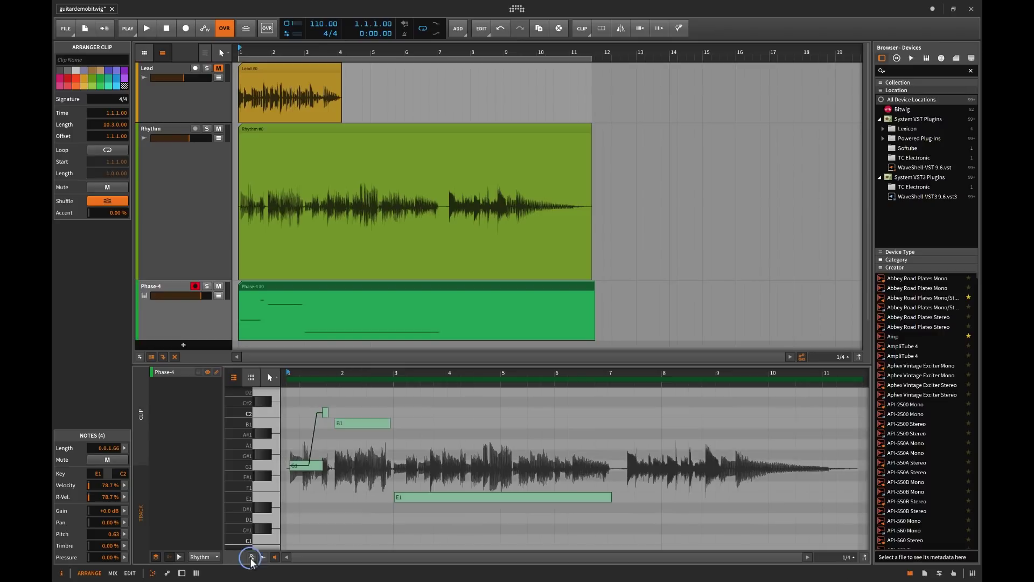
left_click_drag(348, 365, 350, 416)
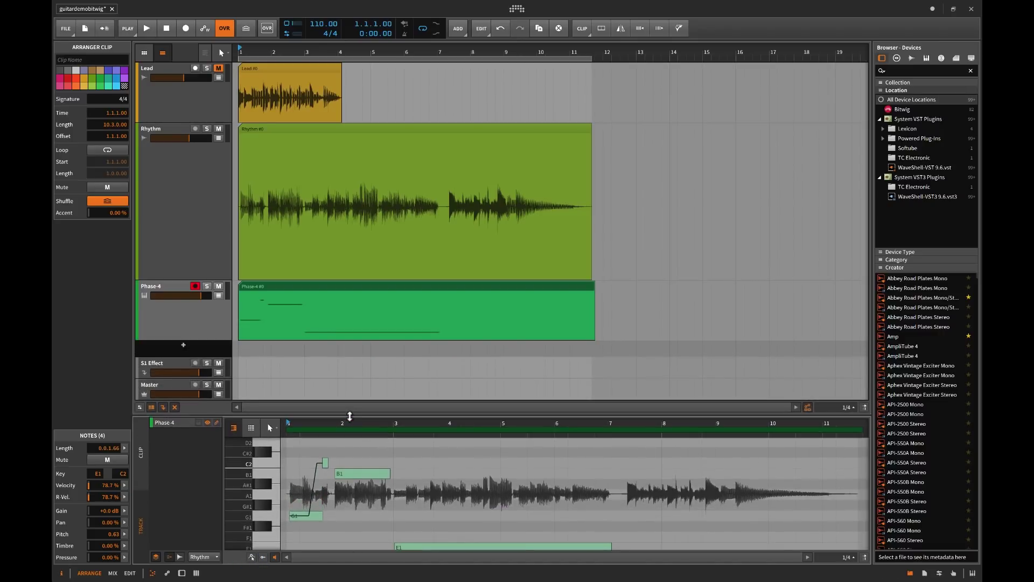
double_click(178, 291)
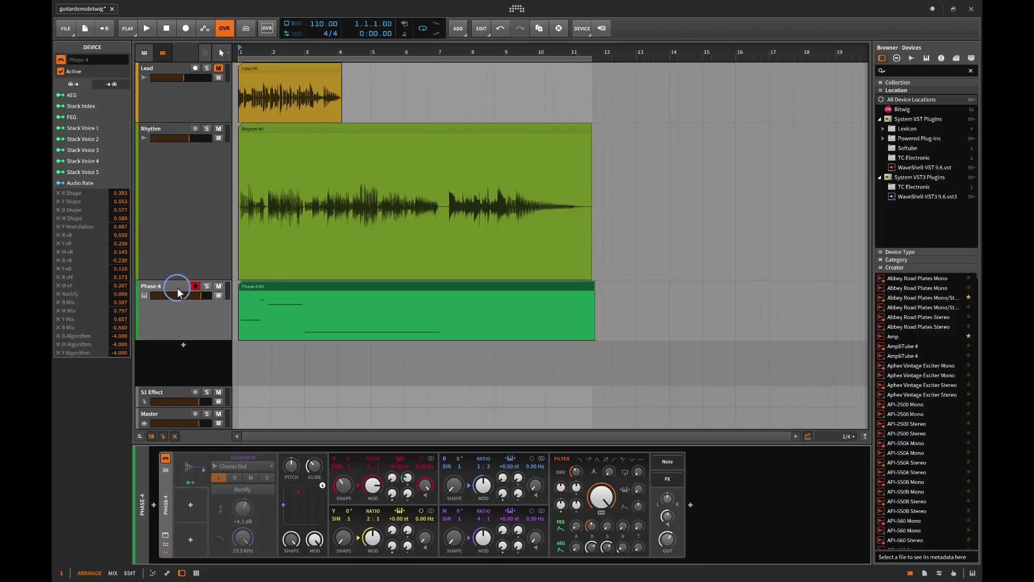
- Audition the Phase-4 with its Audio Rate modulator disabled, and re-enable the modulator and play the arrangement again for comparison
key("space")
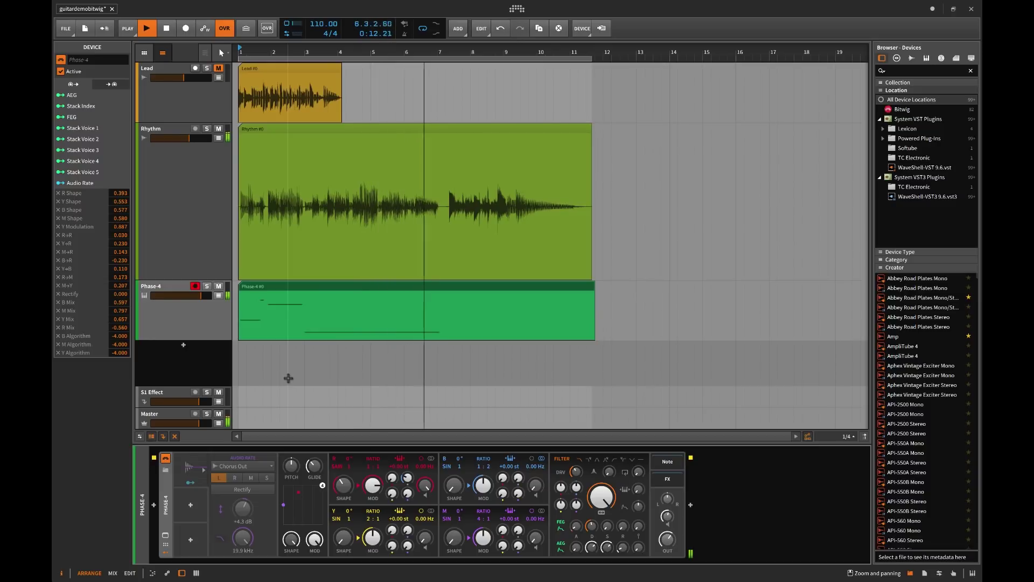
key("space")
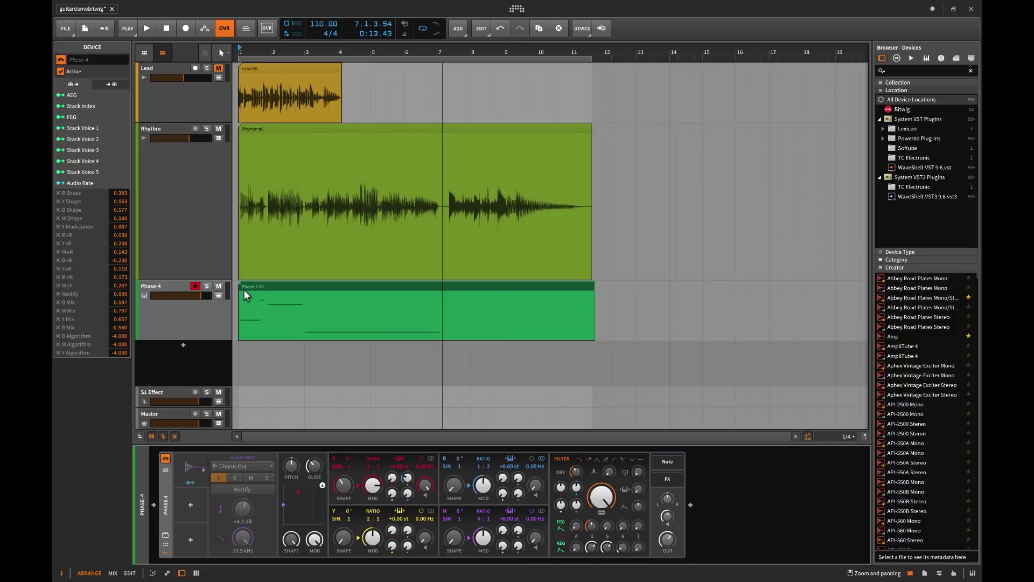
left_click(198, 473)
key("space")
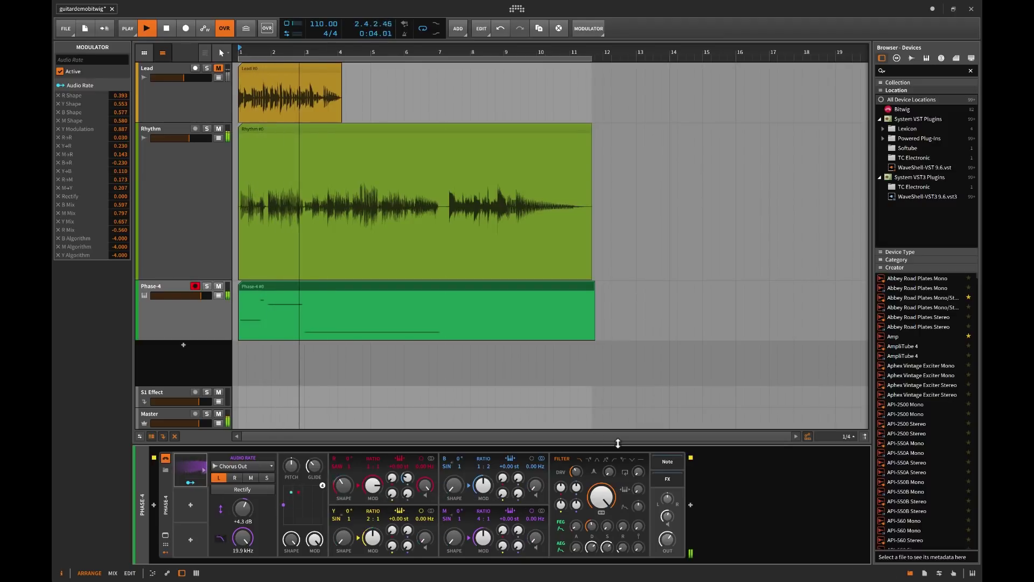
- Raise the Phase-4 track's volume slightly, audition the mix from the start and return the play position to bar 1
left_click_drag(195, 295, 198, 296)
left_click(388, 398)
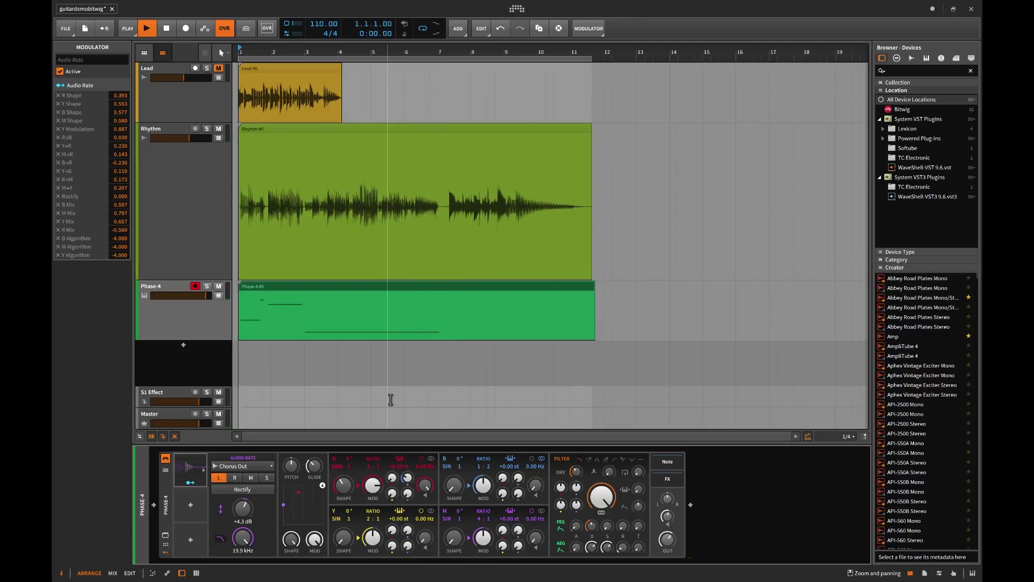
key("space")
key("space")
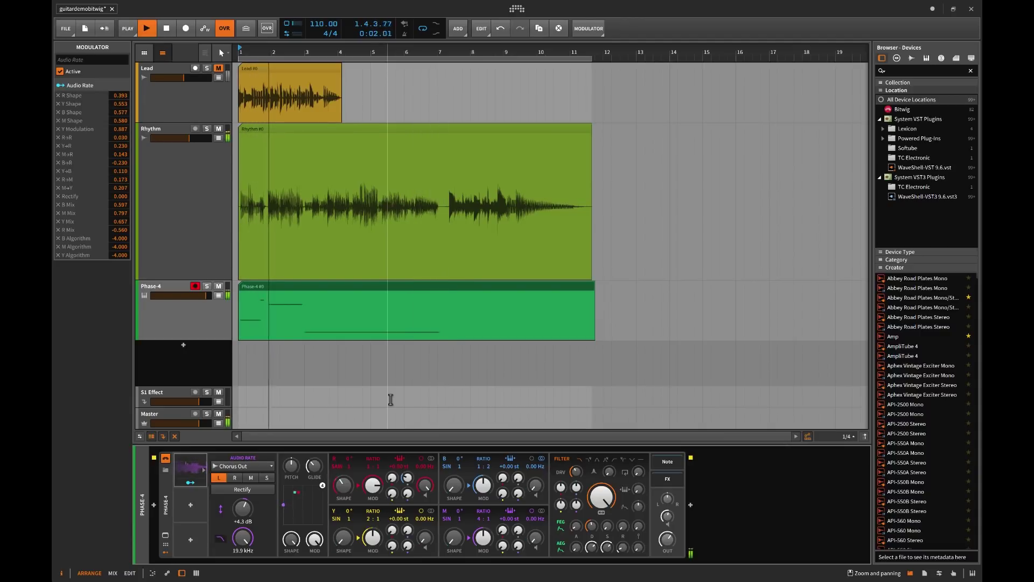
key("space")
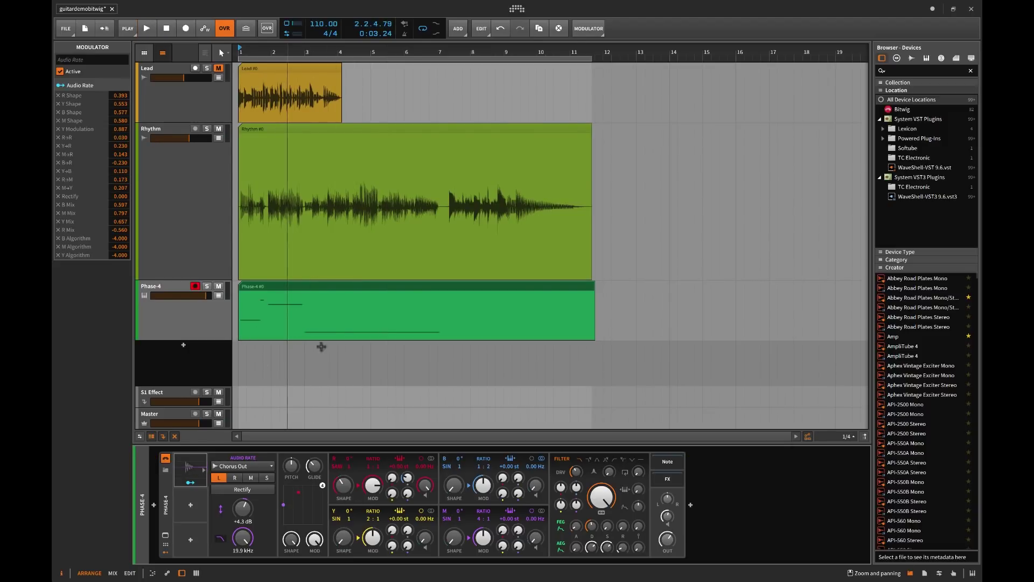
left_click(239, 354)
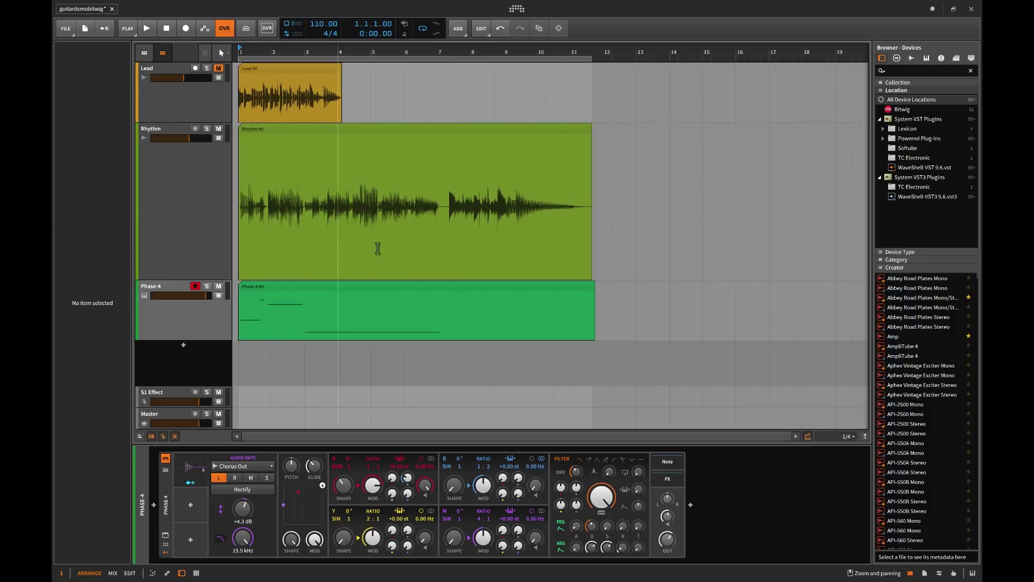
- During playback, raise the Pitch Shifter's Grain rate to about 21.5 Hz and turn up its Mix, stopping playback when done
key("space")
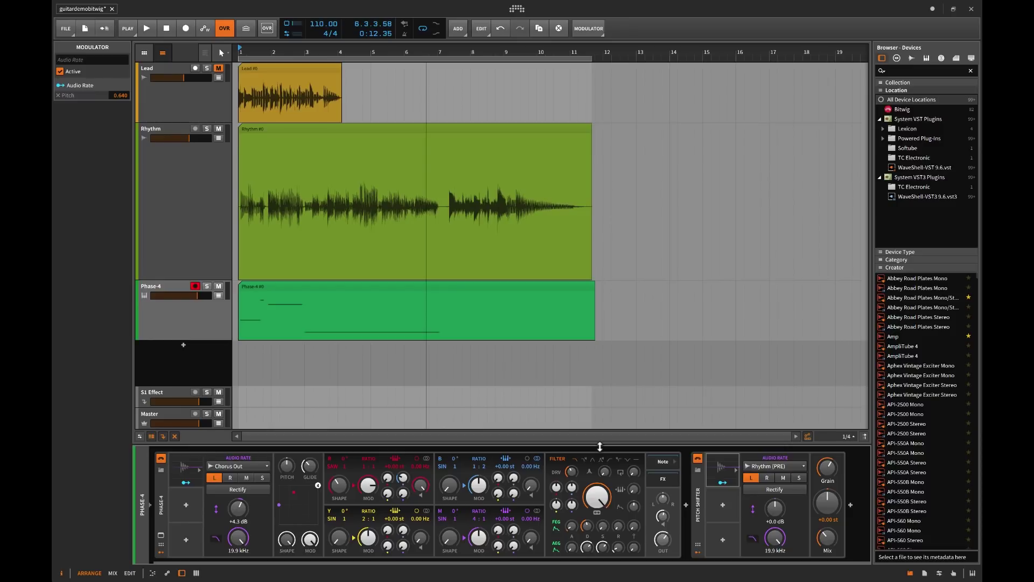
key("space")
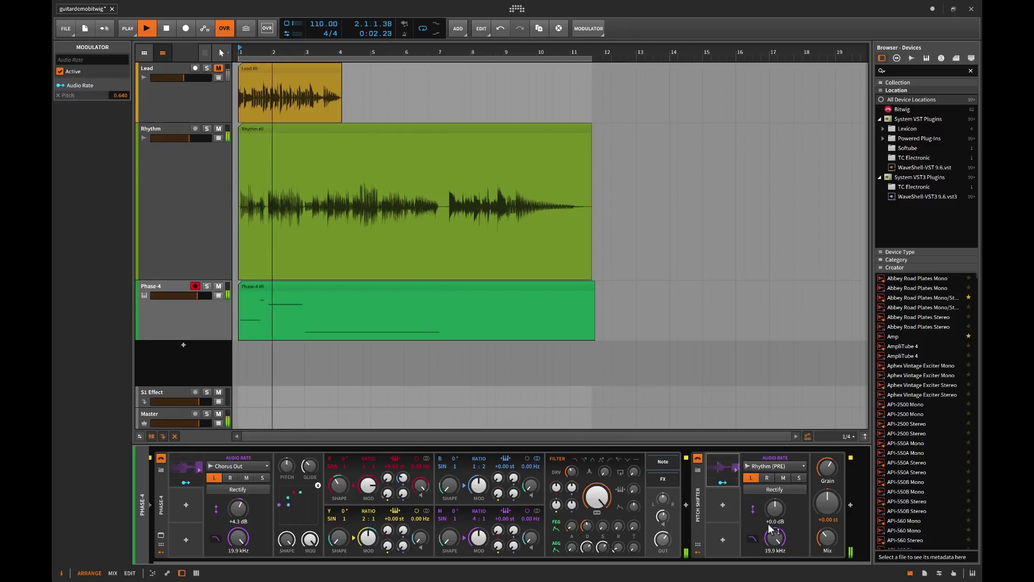
mouse_move(824, 468)
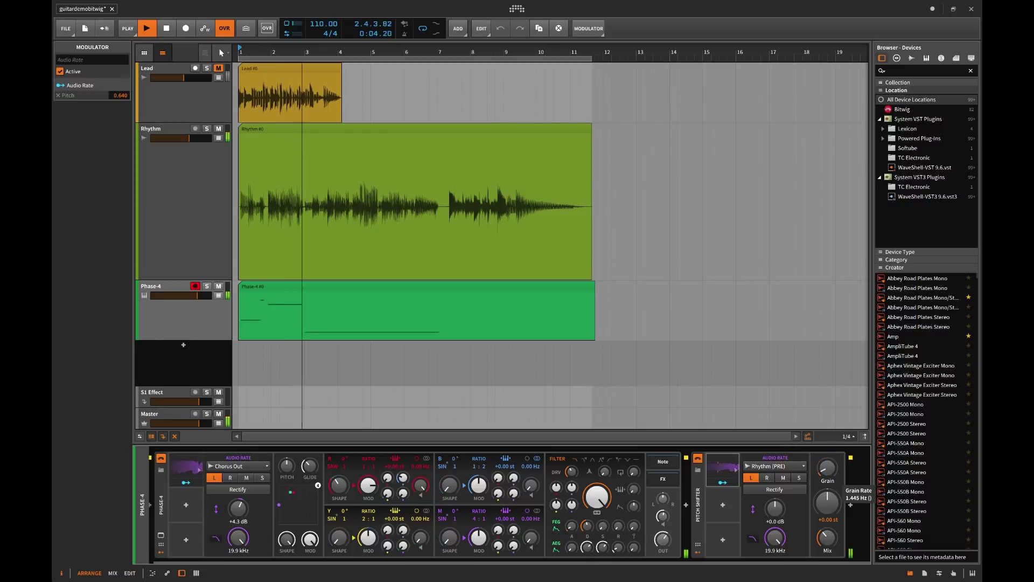
left_click_drag(828, 468, 827, 453)
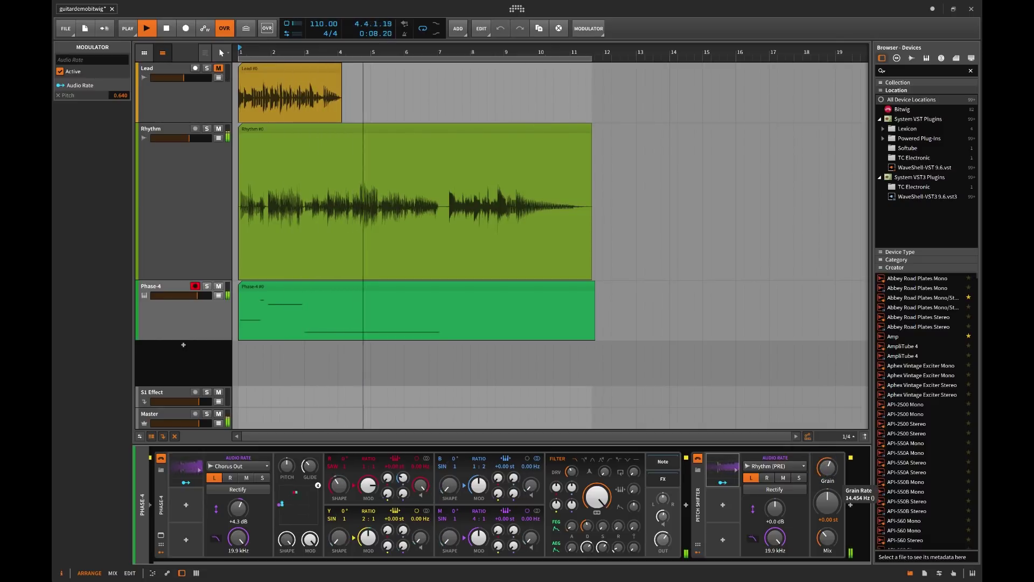
left_click(827, 539)
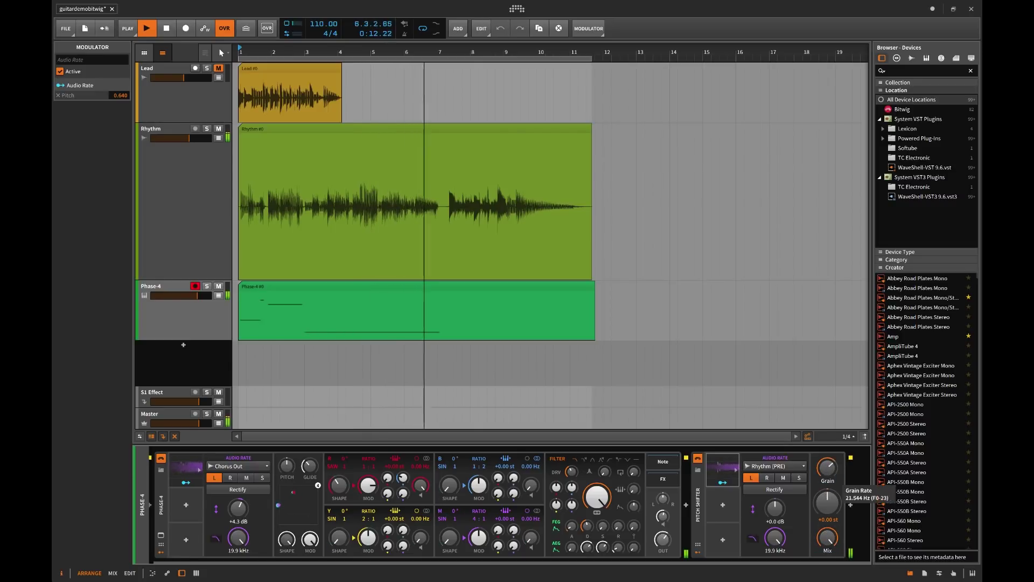
key("space")
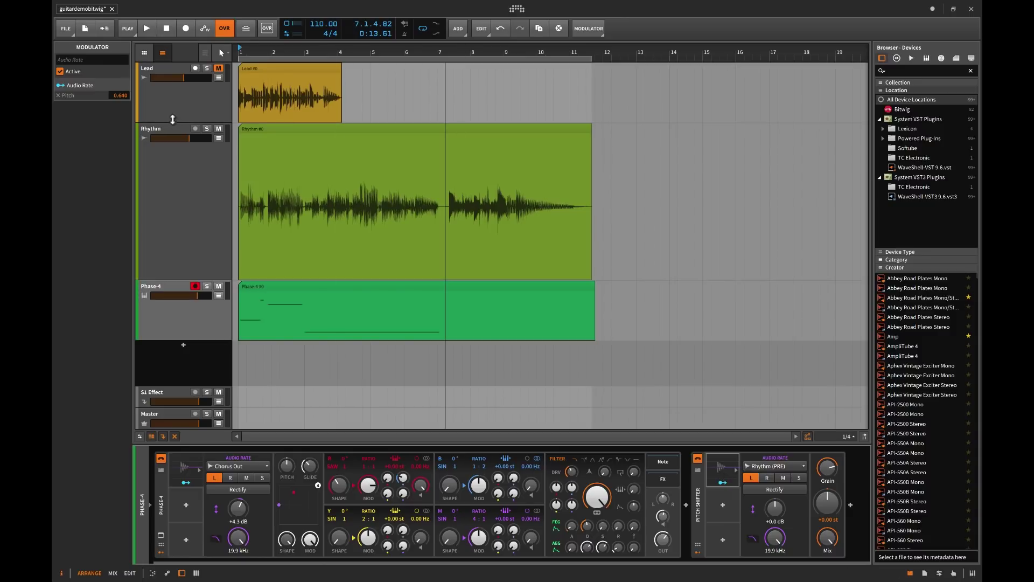
- Show the Lead track's device chain and make the Lead track about twice as tall in the arrangement
left_click(173, 67)
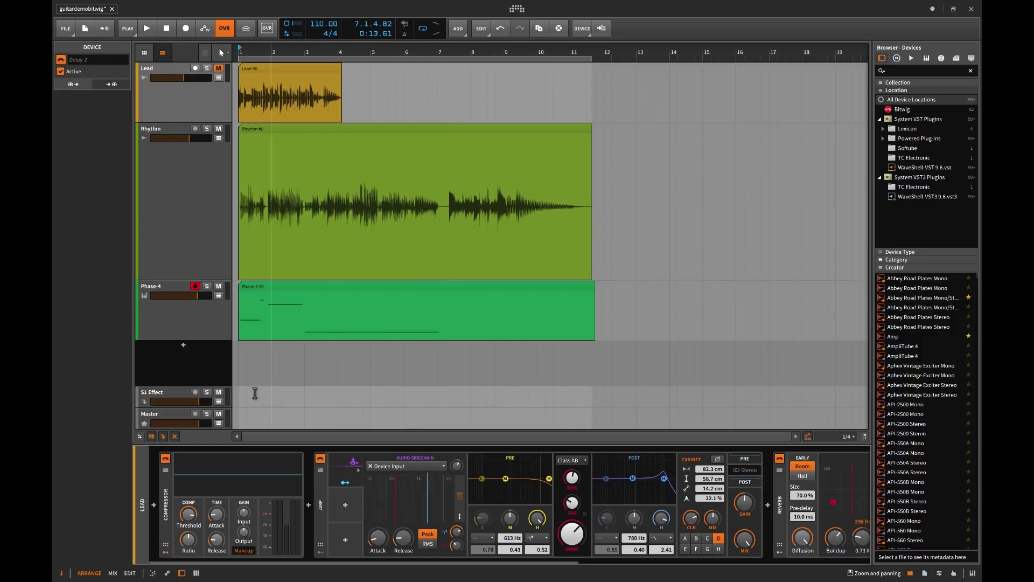
left_click(246, 77)
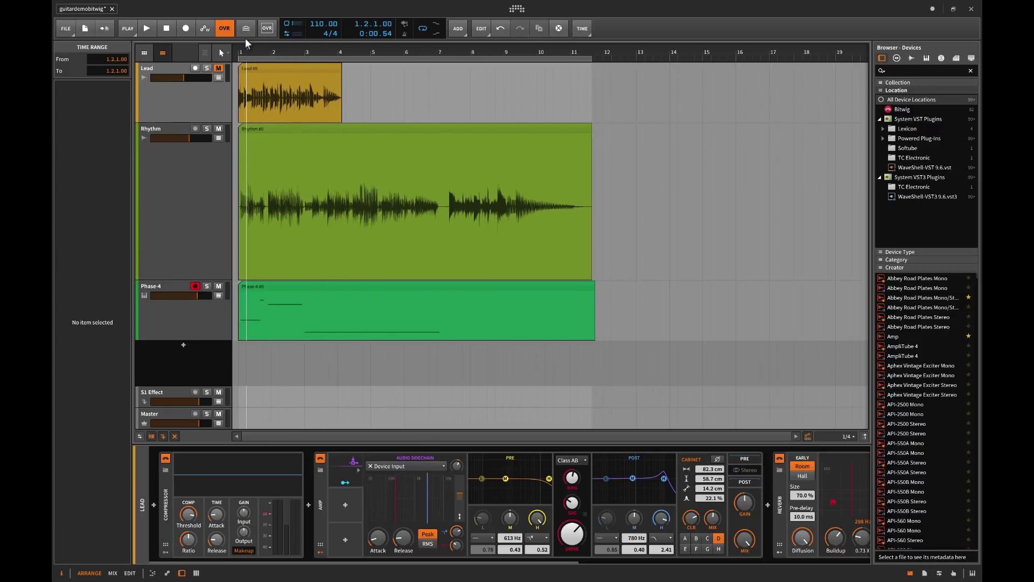
left_click(209, 122)
left_click_drag(209, 122, 227, 320)
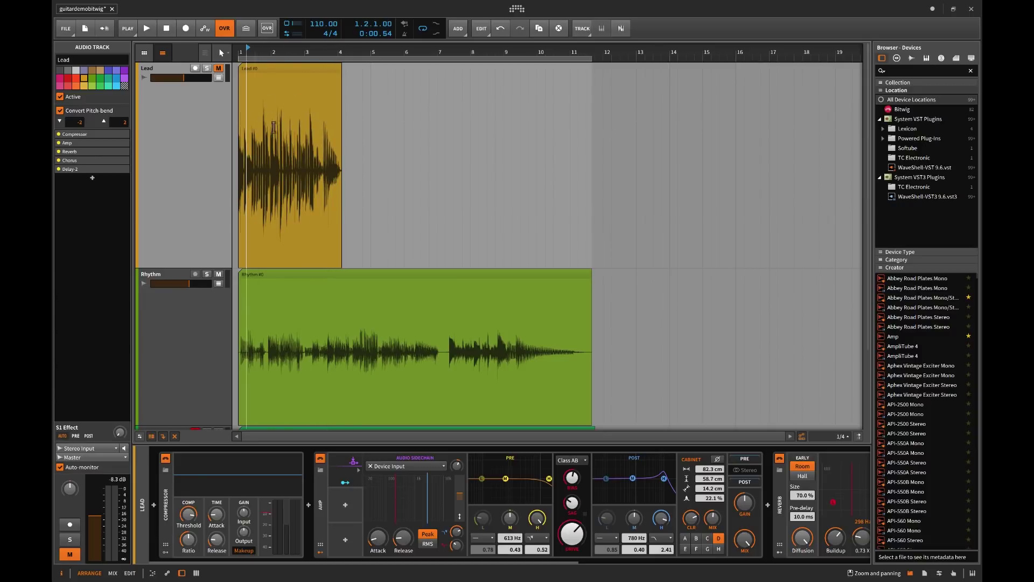
left_click_drag(191, 265, 191, 181)
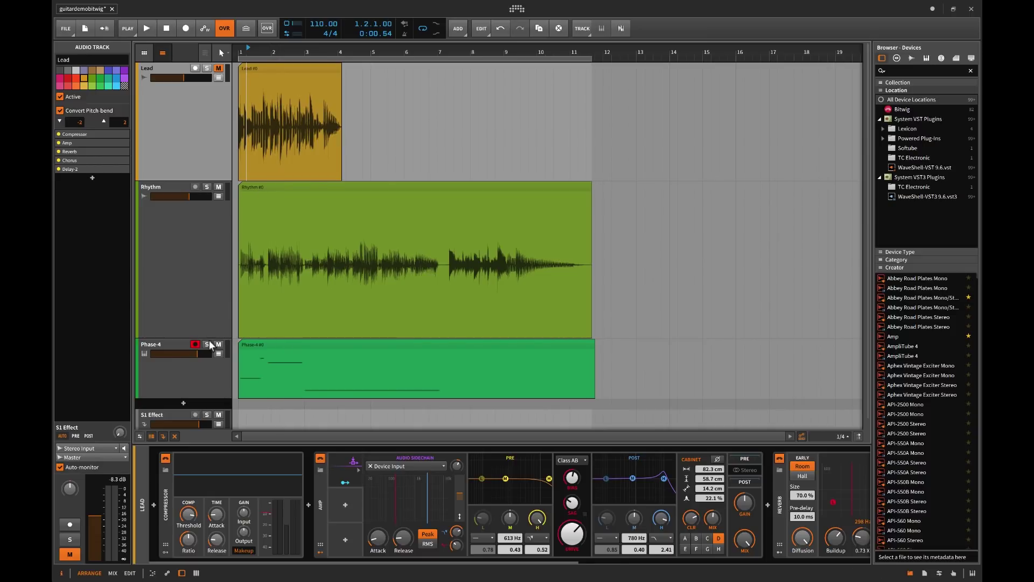
- Show the Rhythm track's device chain and reduce the Rhythm track's height to fit all tracks in the arrangement
left_click_drag(210, 362, 210, 368)
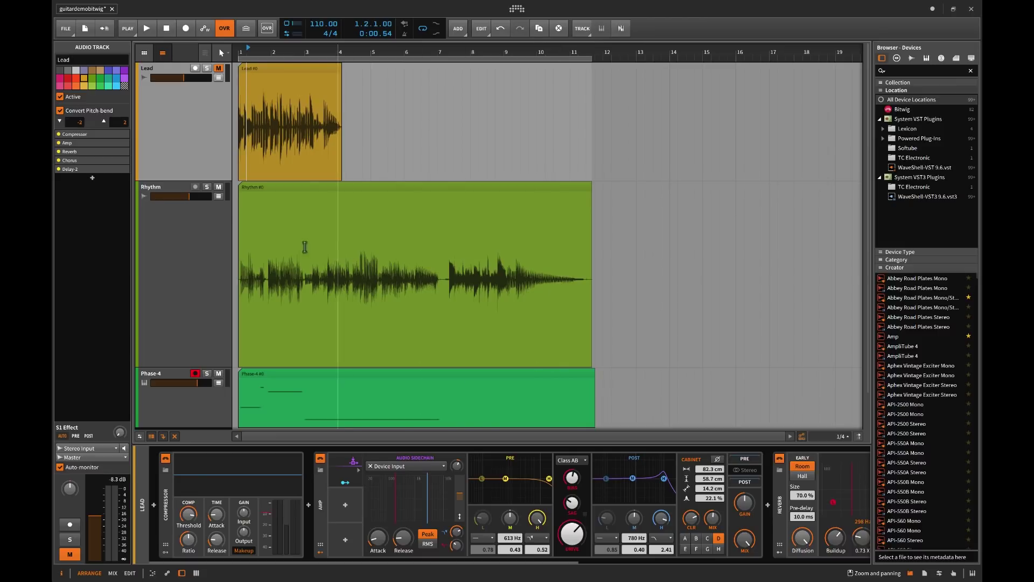
left_click(178, 191)
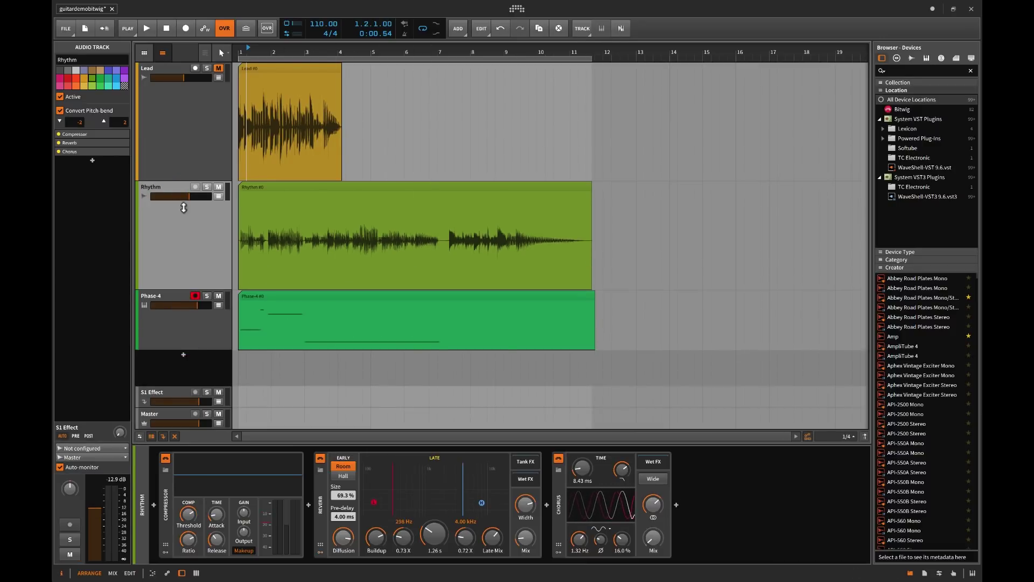
left_click_drag(185, 367, 181, 261)
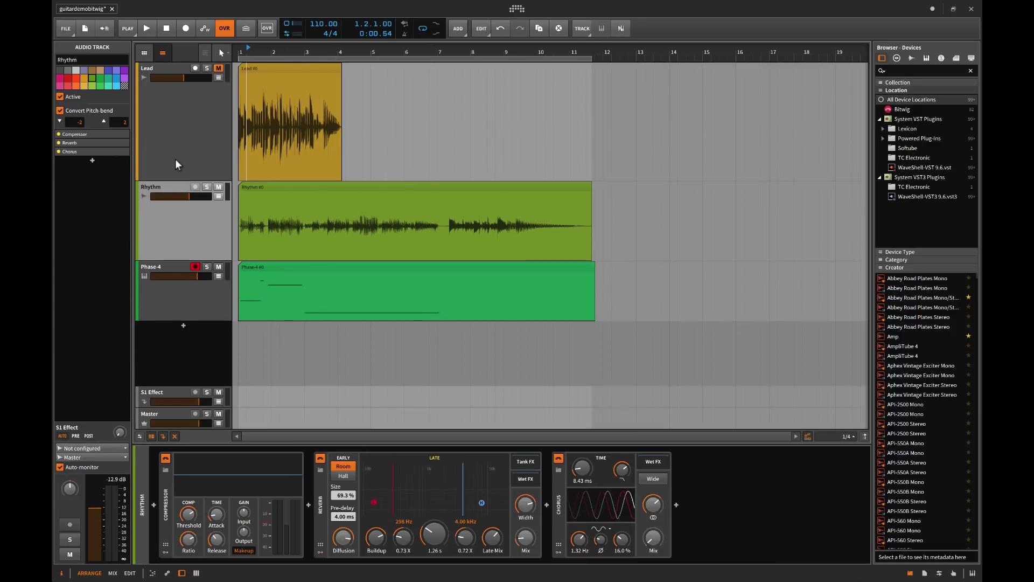
- Review the Phase-4 and Rhythm tracks' device chains and return the play position to the start of the arrangement
left_click(170, 267)
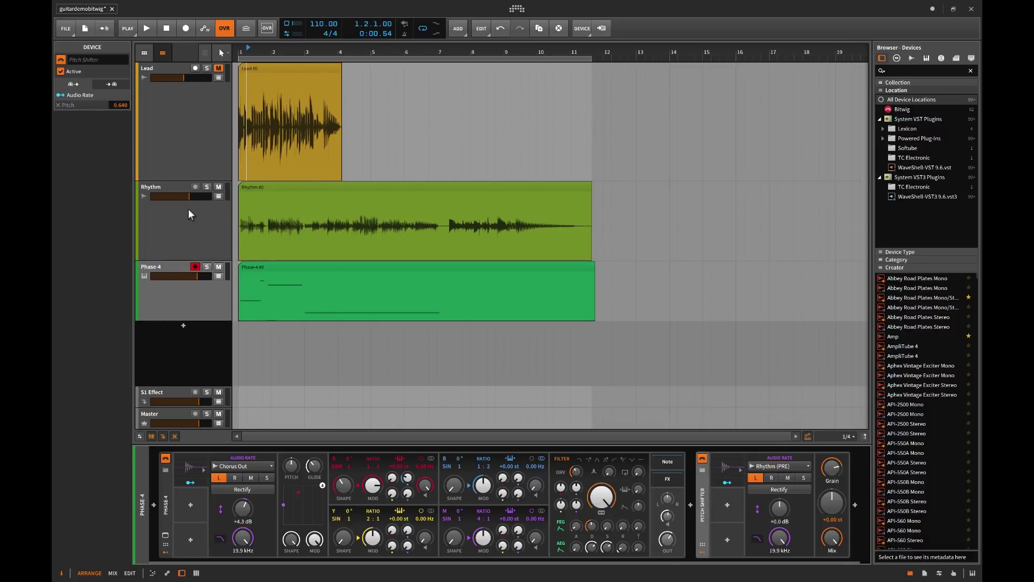
left_click(172, 183)
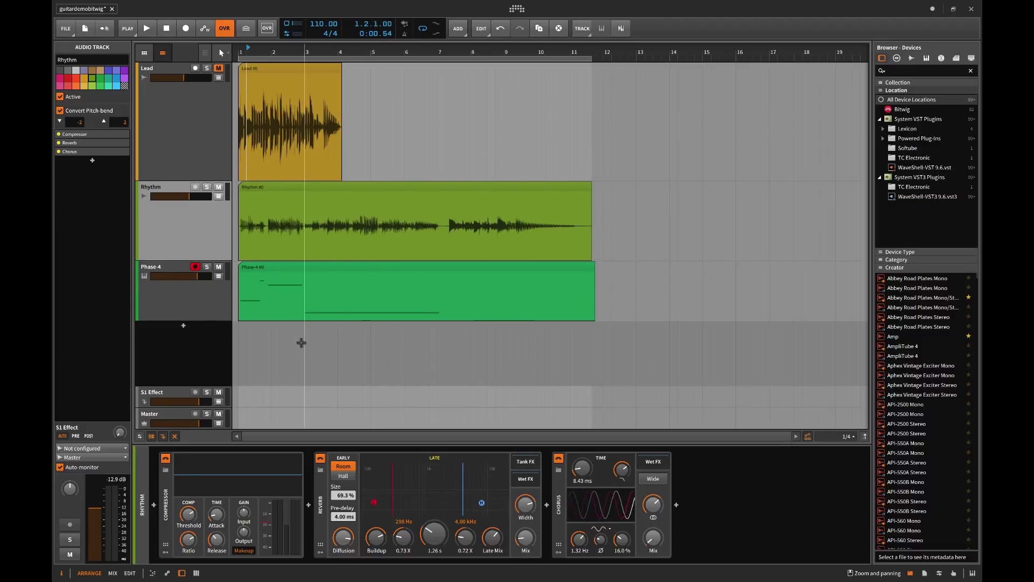
left_click(237, 342)
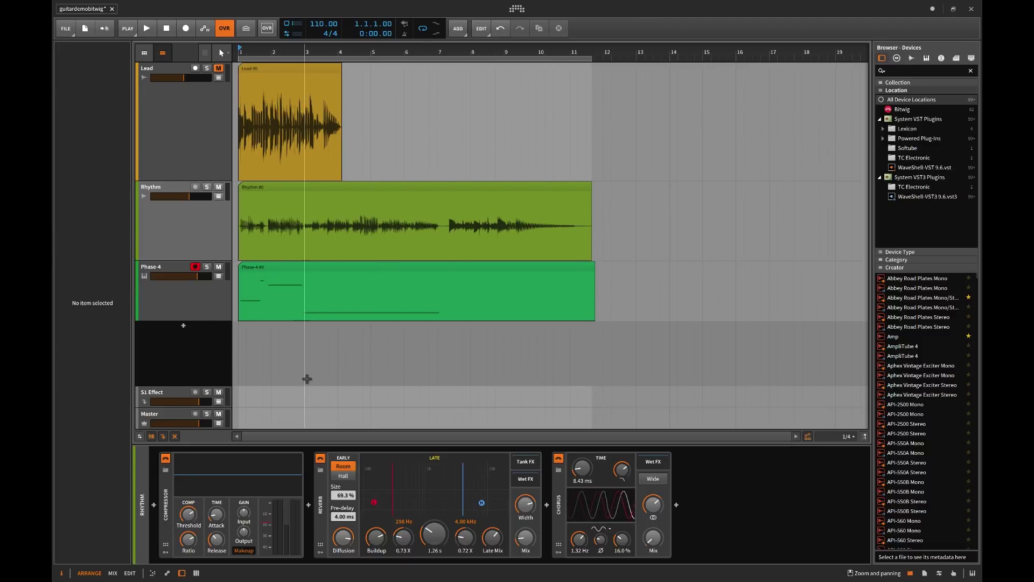